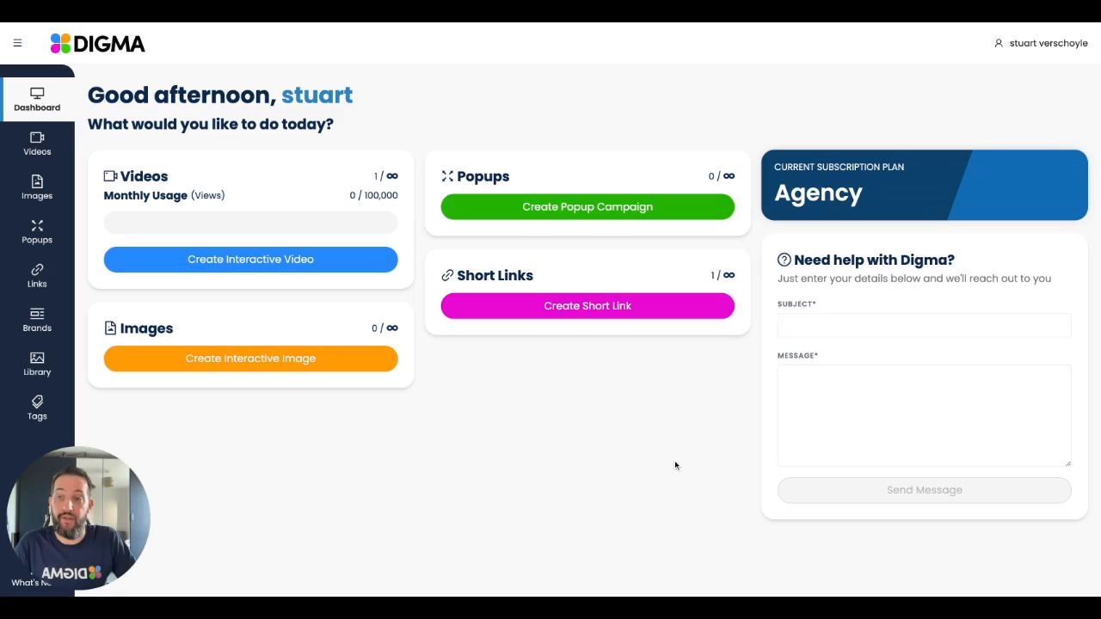
Step: Upload the leaf picture to the library's image collection
left_click(48, 360)
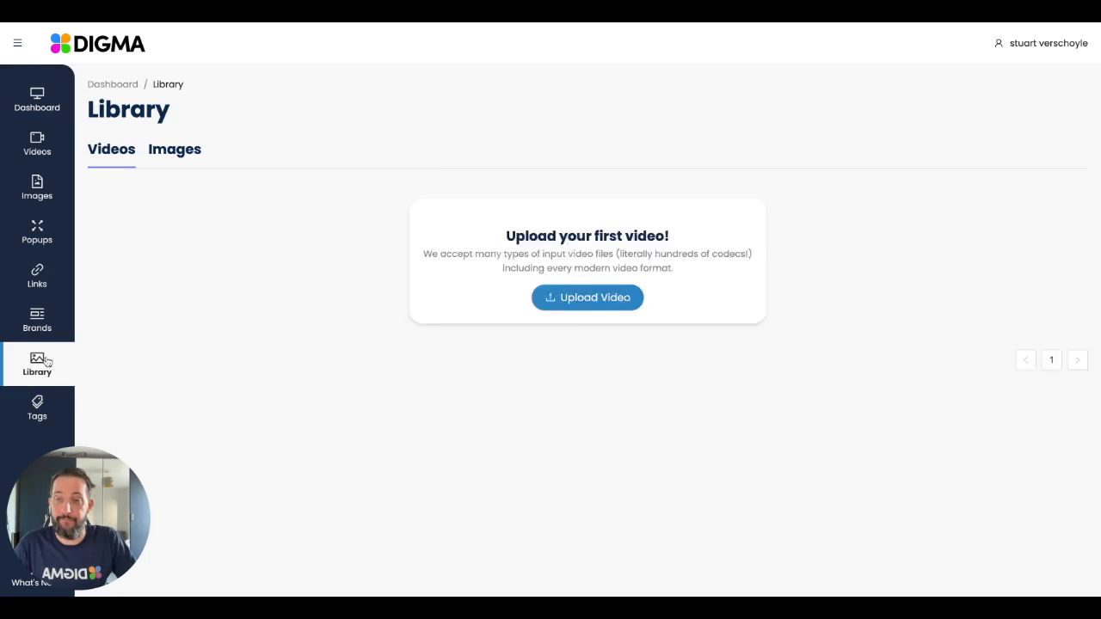
left_click(167, 155)
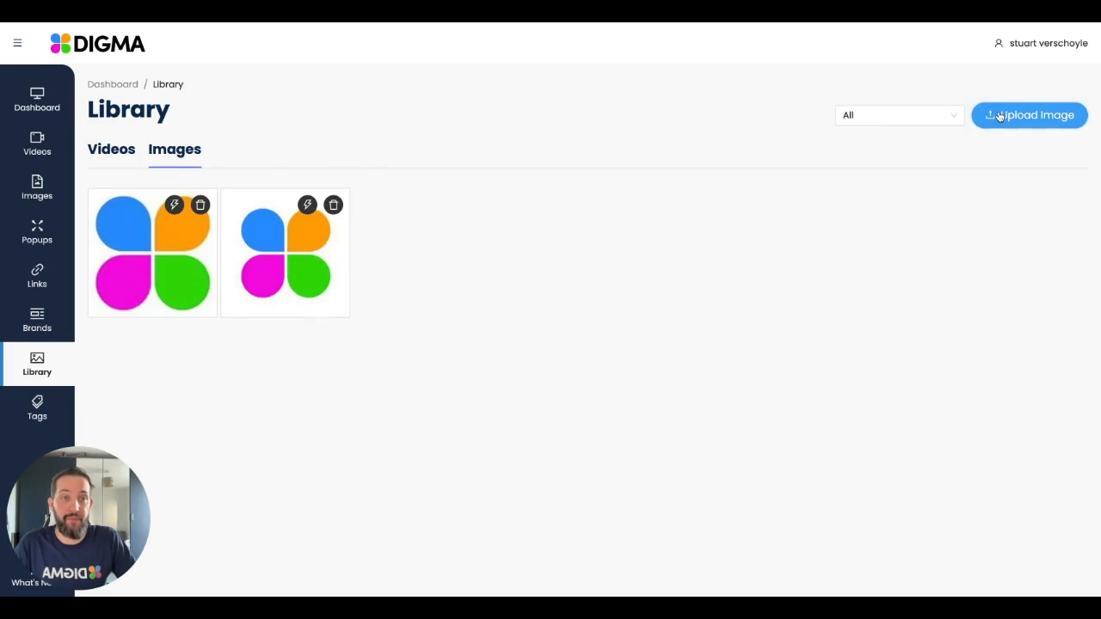
left_click(1001, 116)
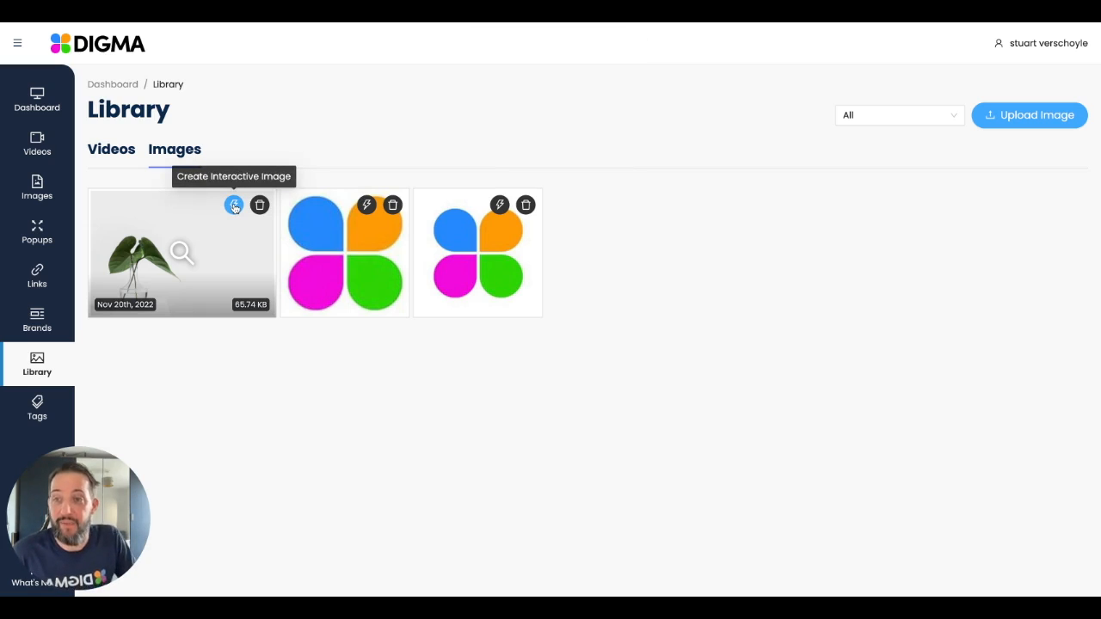
Step: View the contents of the Demo folder of interactive images
left_click(41, 193)
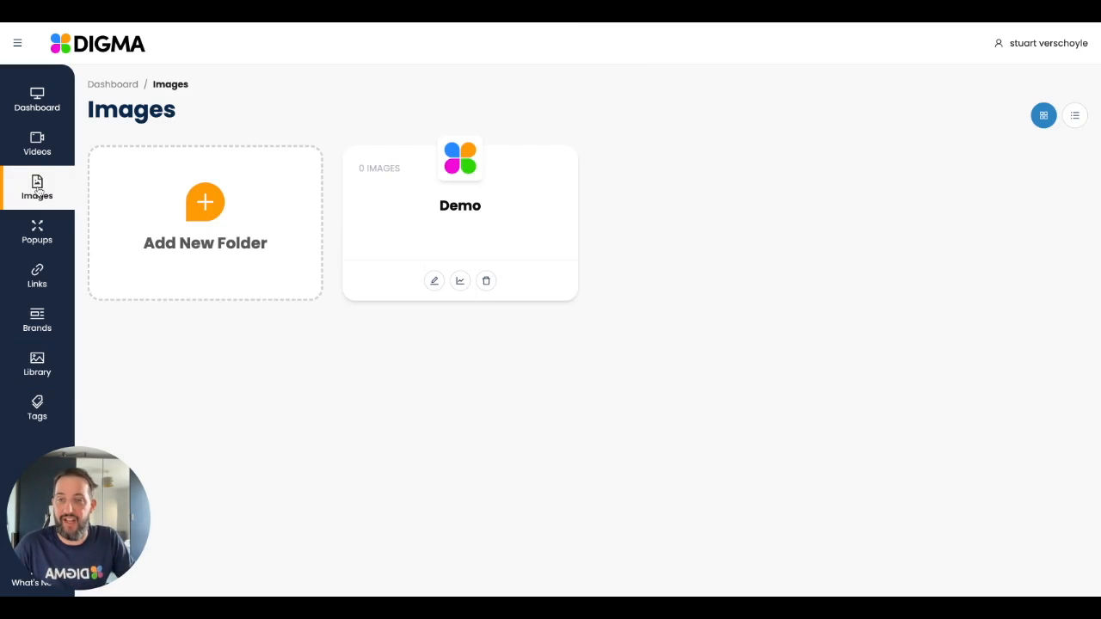
left_click(404, 215)
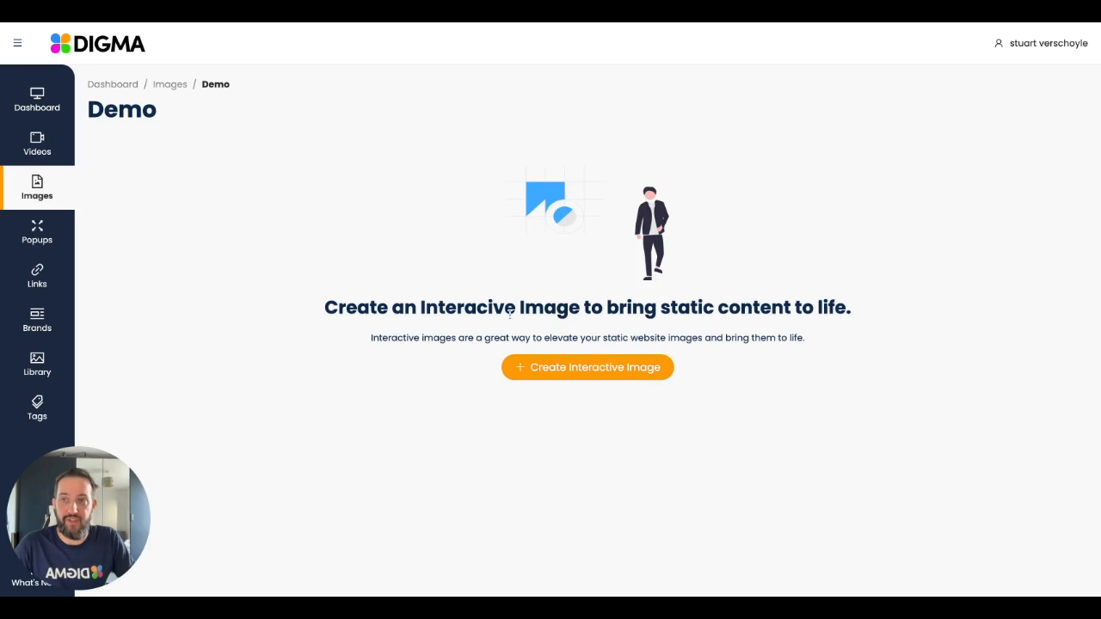
Step: Create an interactive image from the leaf picture in the image library
left_click(37, 365)
left_click(176, 155)
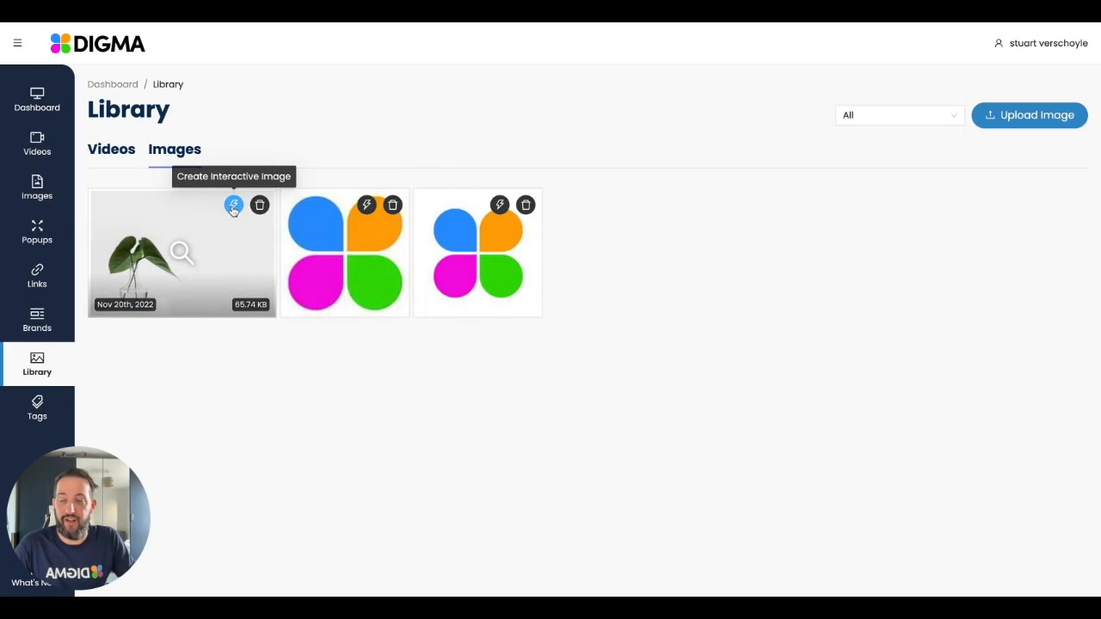
left_click(234, 206)
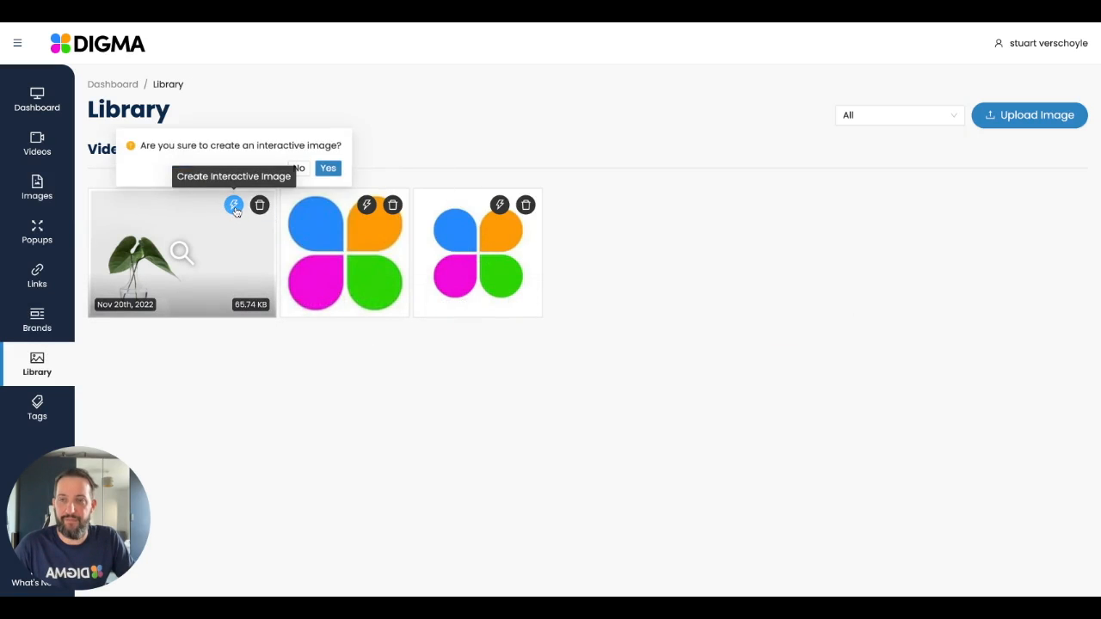
left_click(331, 168)
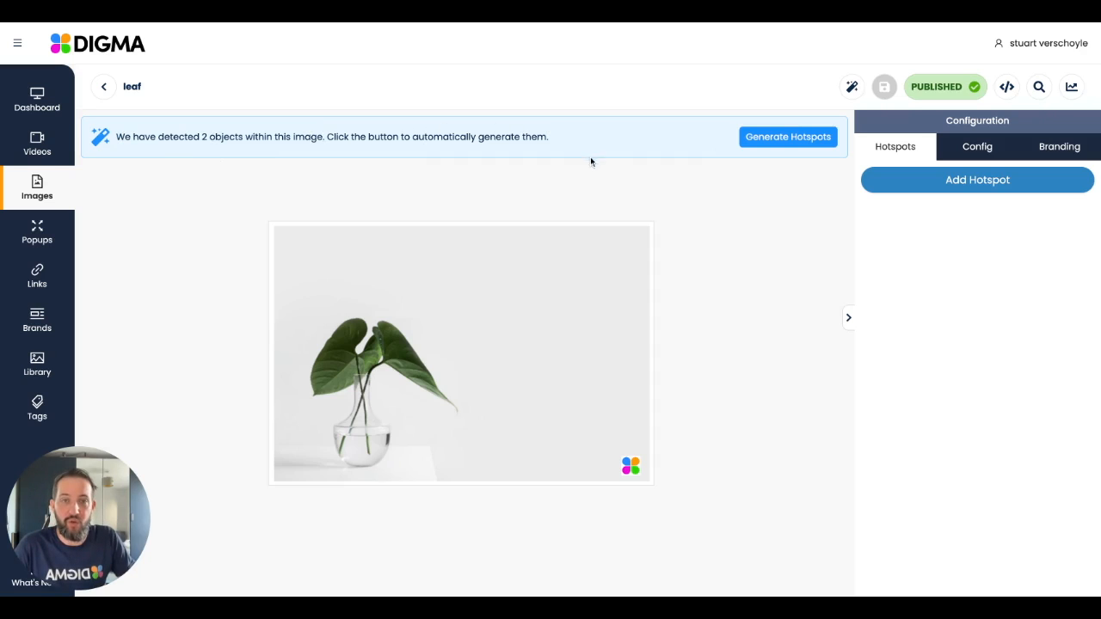
Step: Generate hotspots automatically for the objects detected in the leaf image and preview their tooltips
left_click(768, 140)
left_click(899, 100)
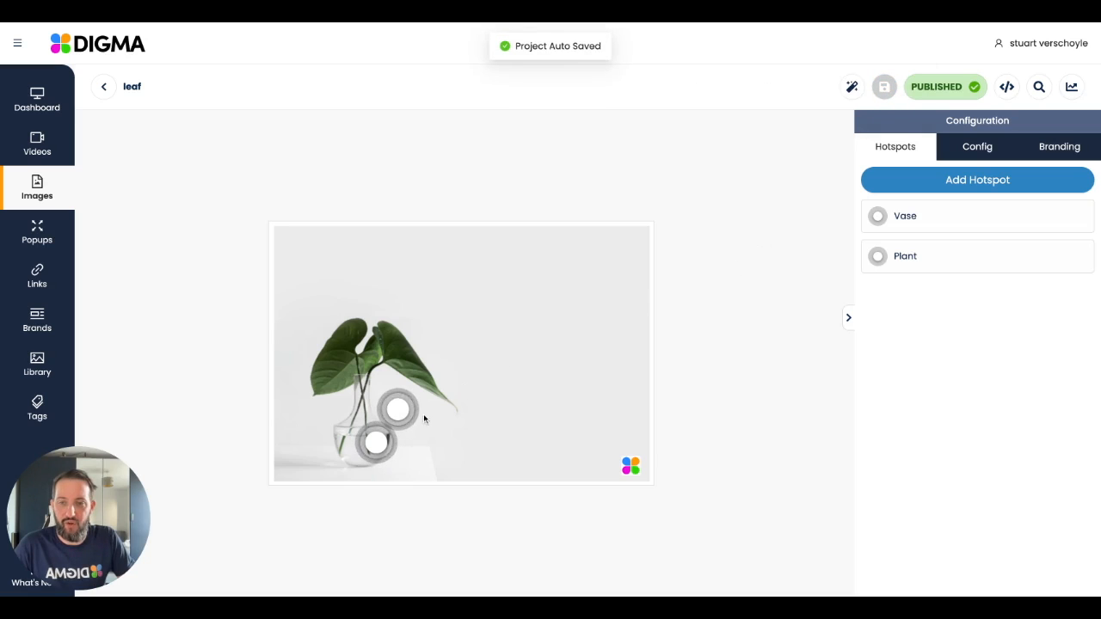
mouse_move(402, 412)
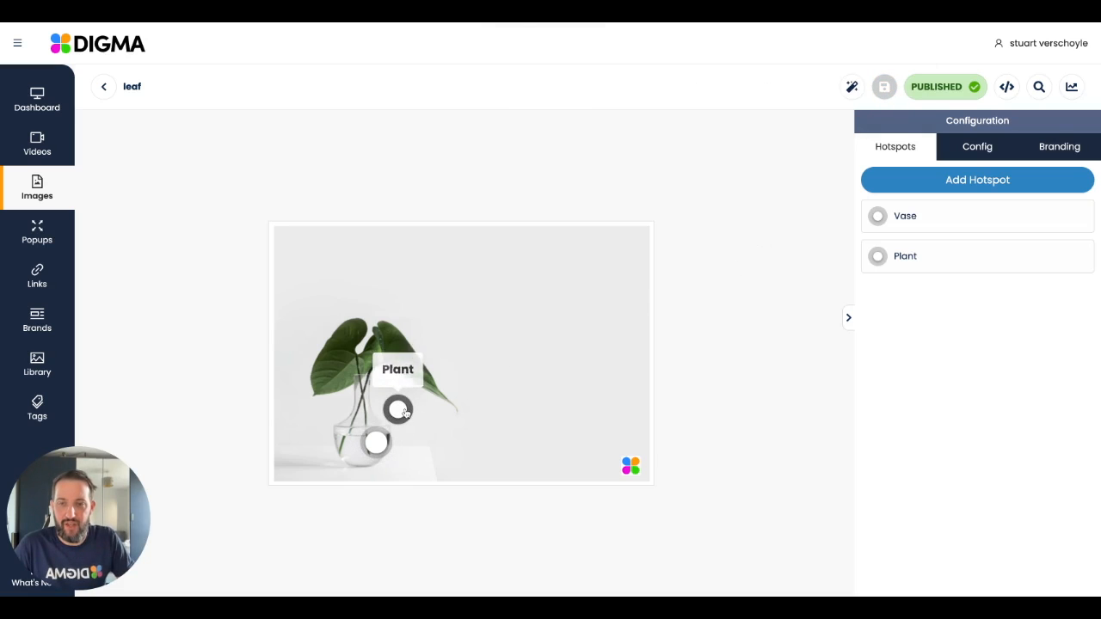
mouse_move(378, 444)
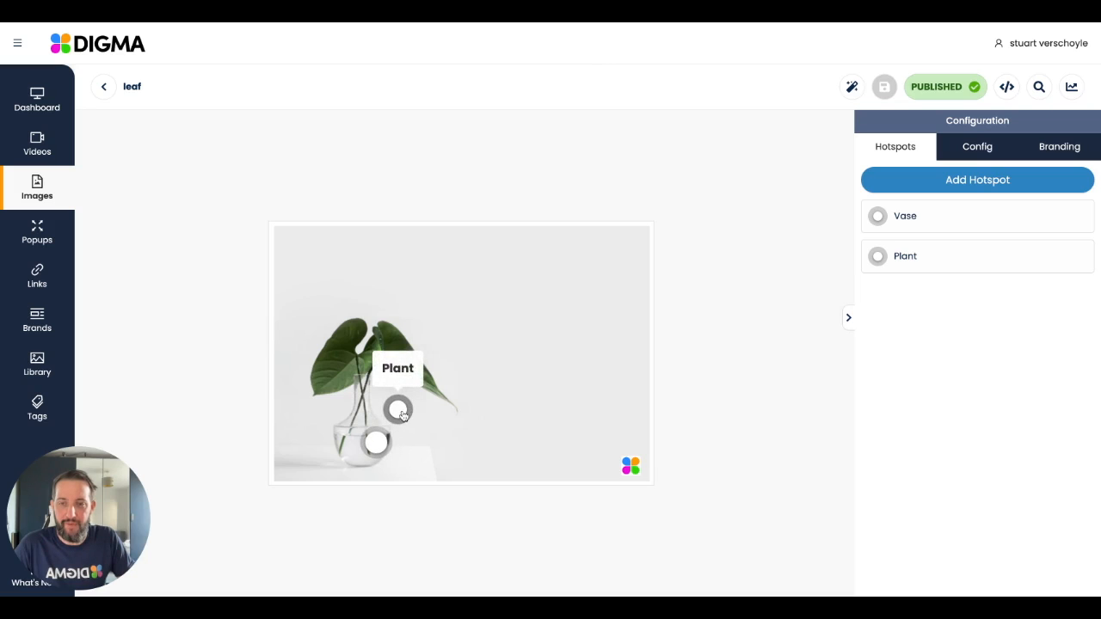
Step: Move the Plant hotspot up onto the right-hand leaf and preview its tooltip
left_click(403, 414)
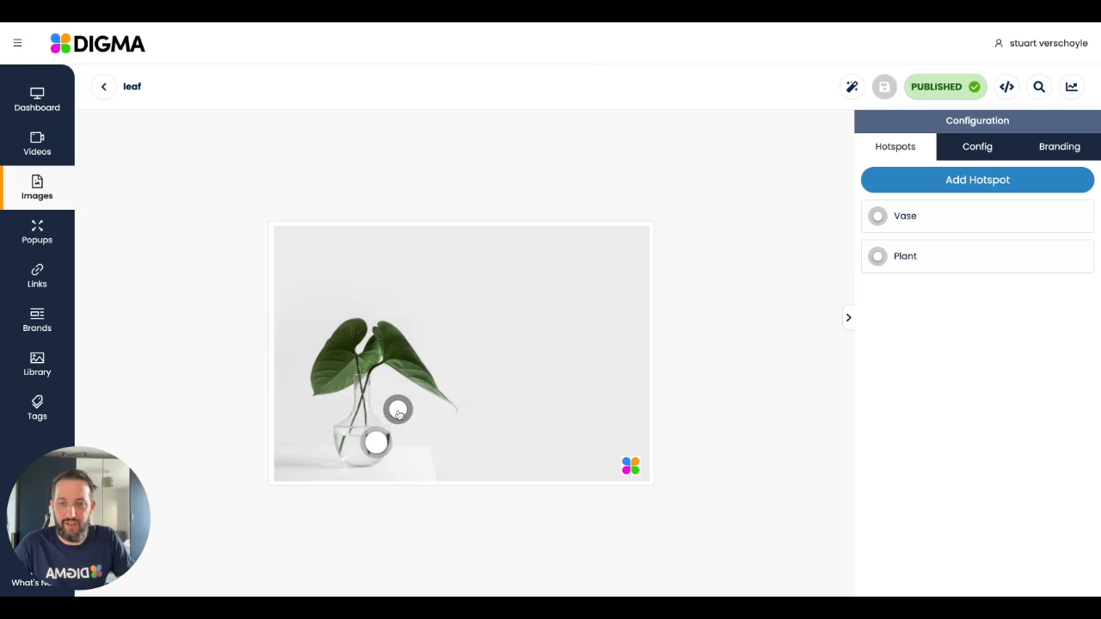
left_click(401, 412)
left_click_drag(428, 384, 441, 322)
left_click_drag(427, 386, 429, 388)
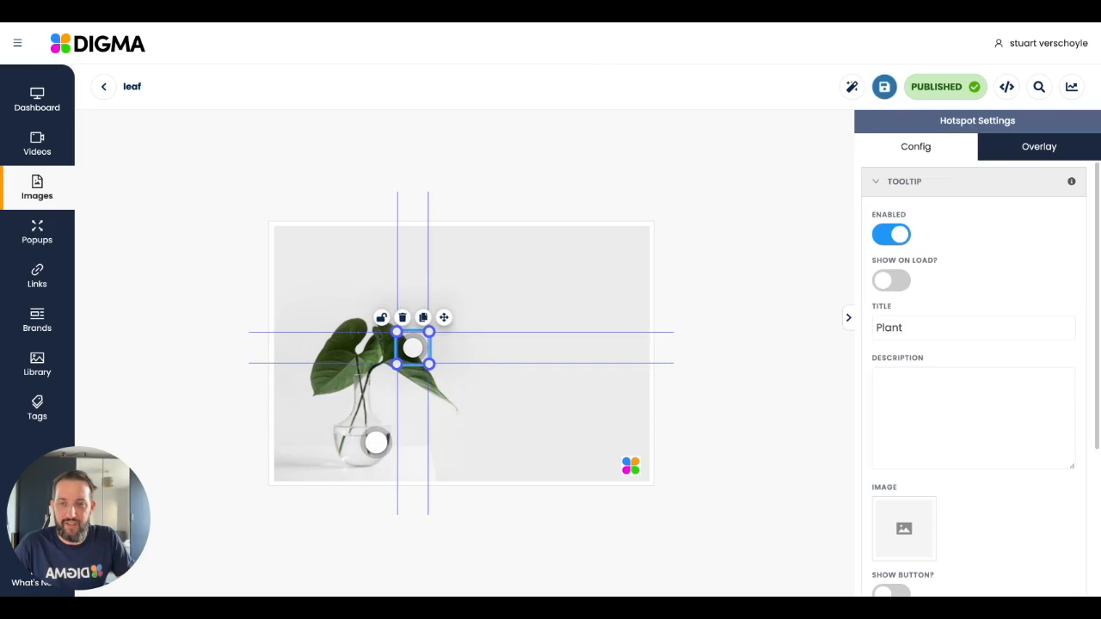
left_click(461, 420)
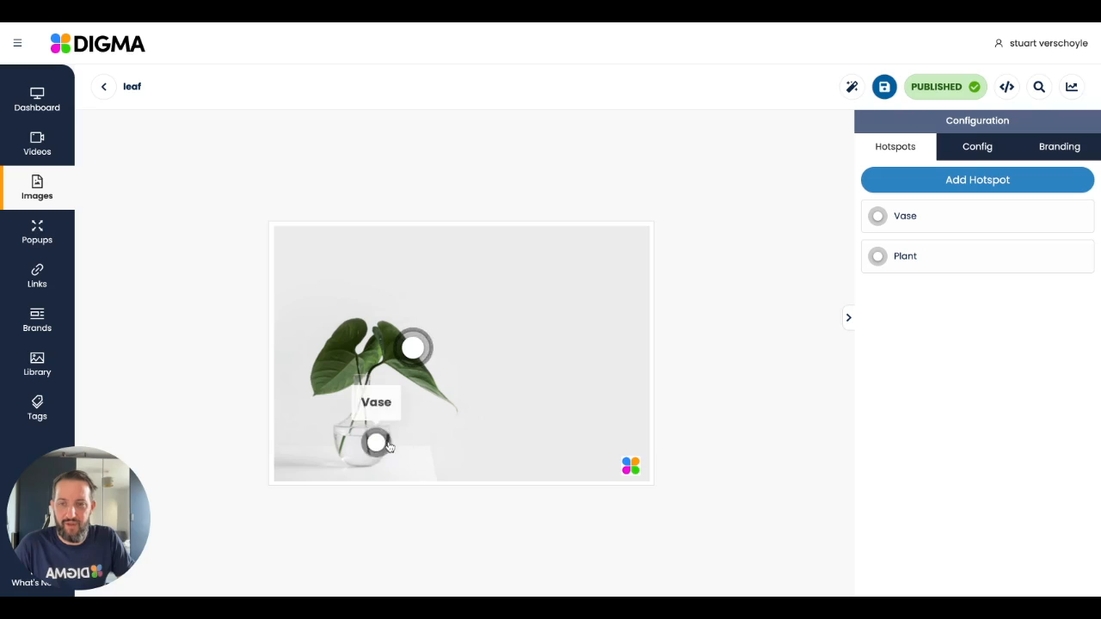
mouse_move(417, 353)
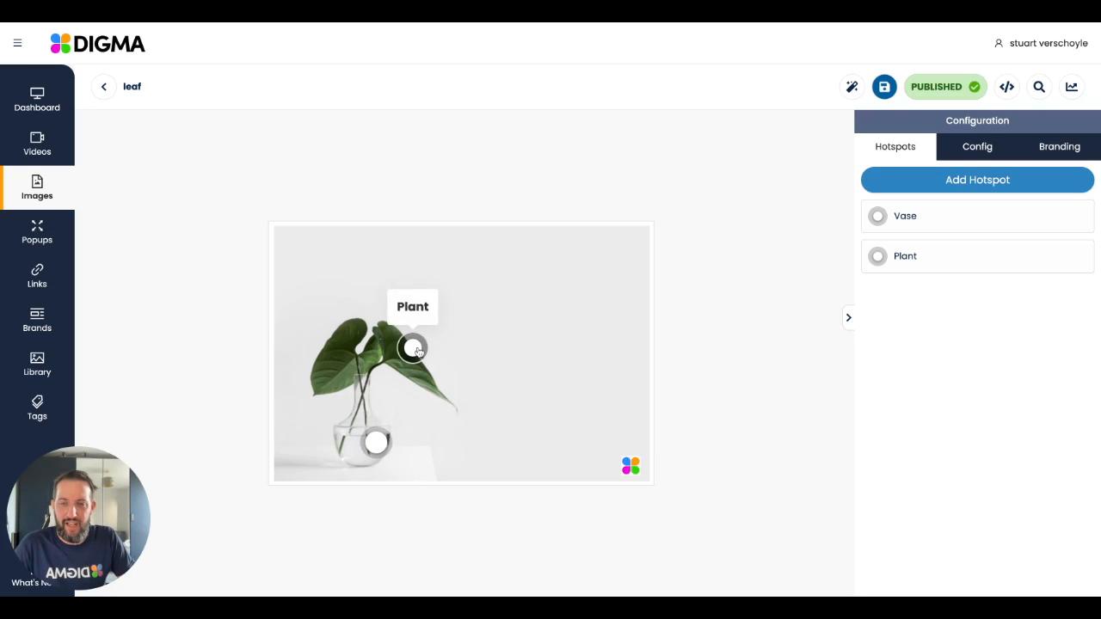
left_click(417, 350)
left_click(443, 354)
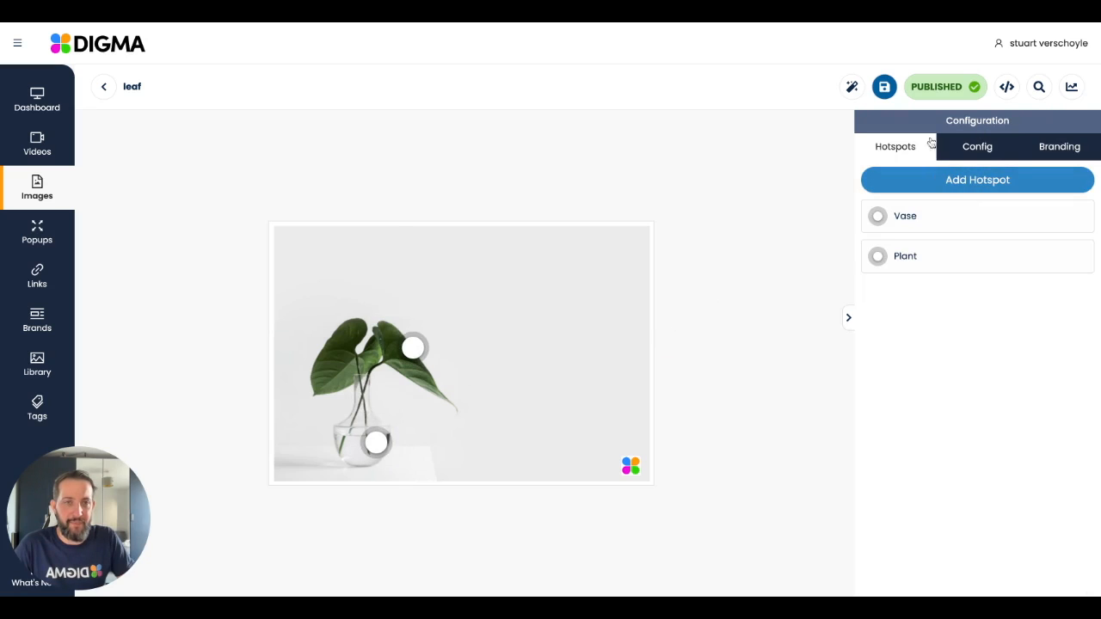
Step: Try showing the Vase hotspot's tooltip on load, preview it, and turn the option back off
left_click(929, 219)
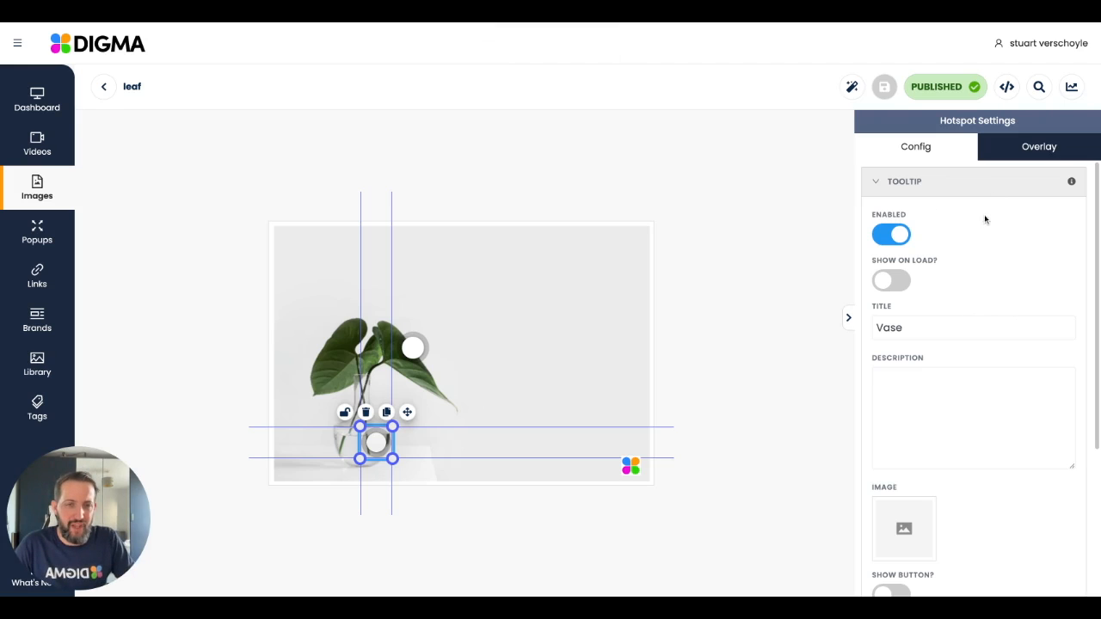
left_click(902, 284)
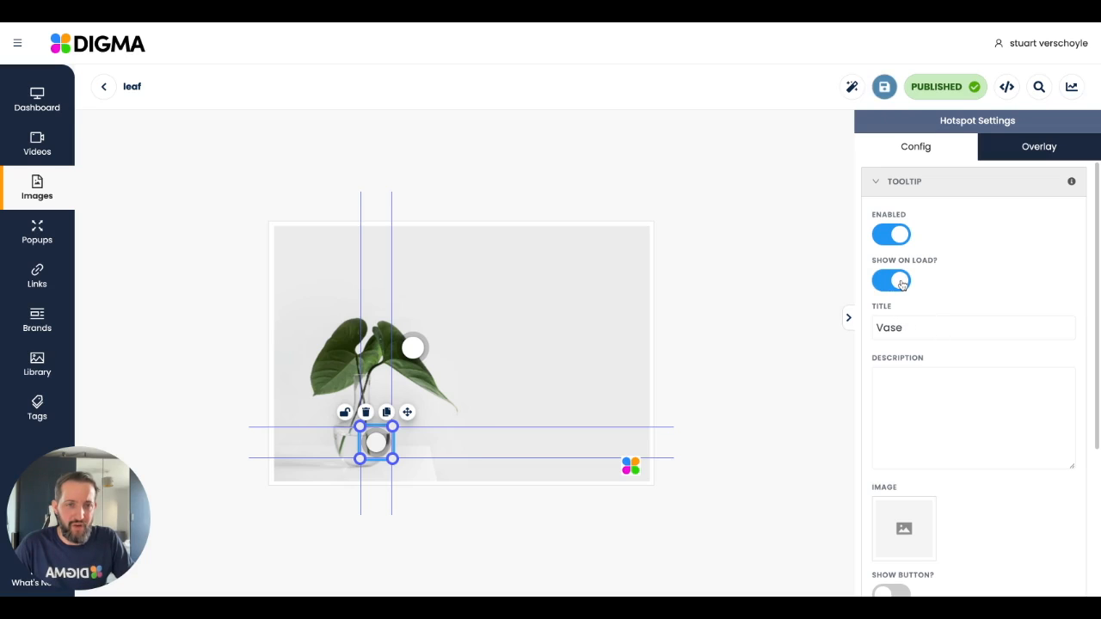
left_click(782, 317)
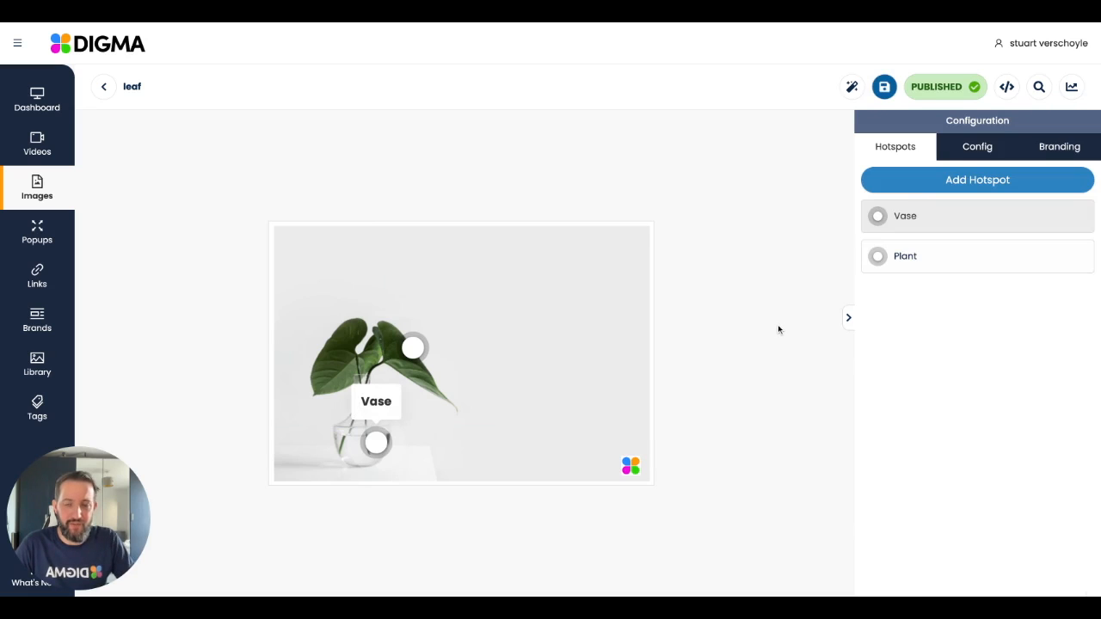
left_click(916, 221)
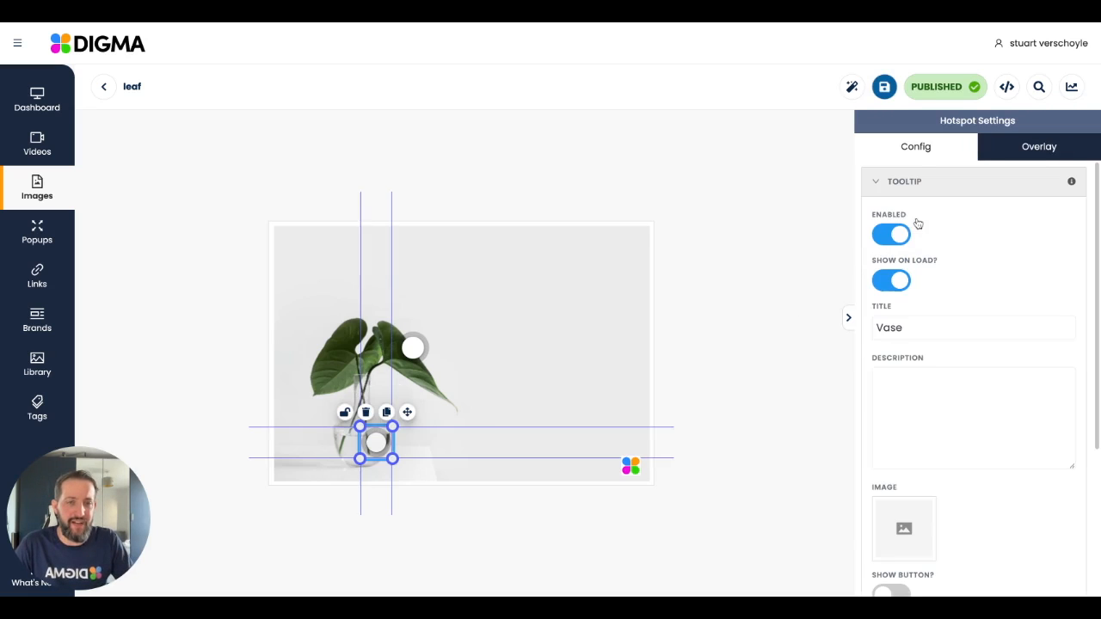
left_click(908, 284)
Step: Set the Vase tooltip's description to "I am a vase." and preview the tooltip on the image
left_click(943, 383)
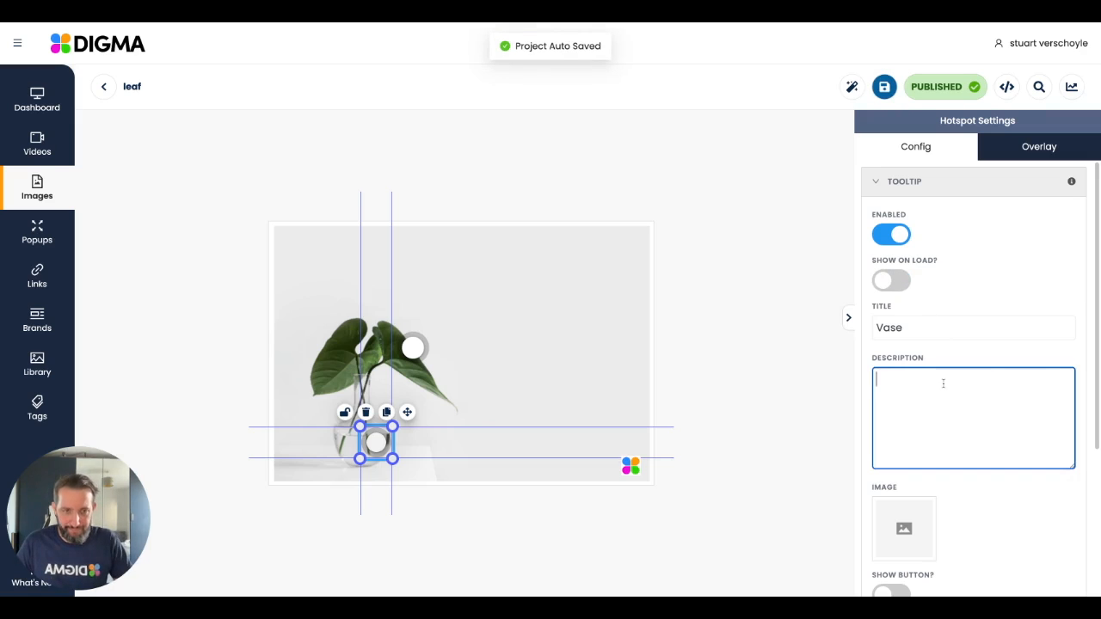
type("He")
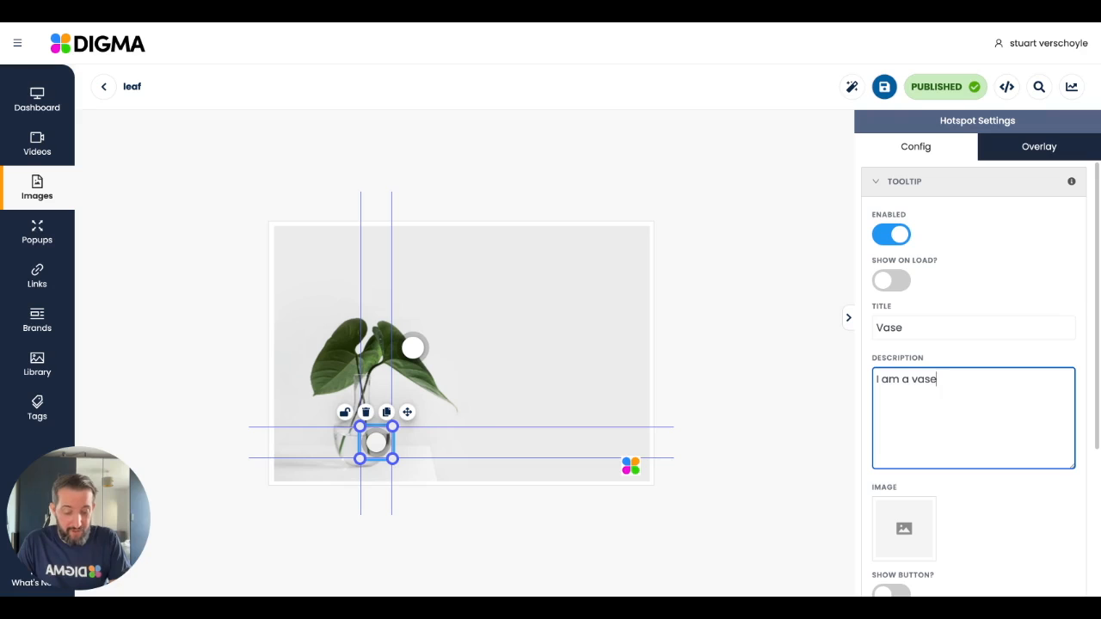
scroll(1006, 330, "down", 1)
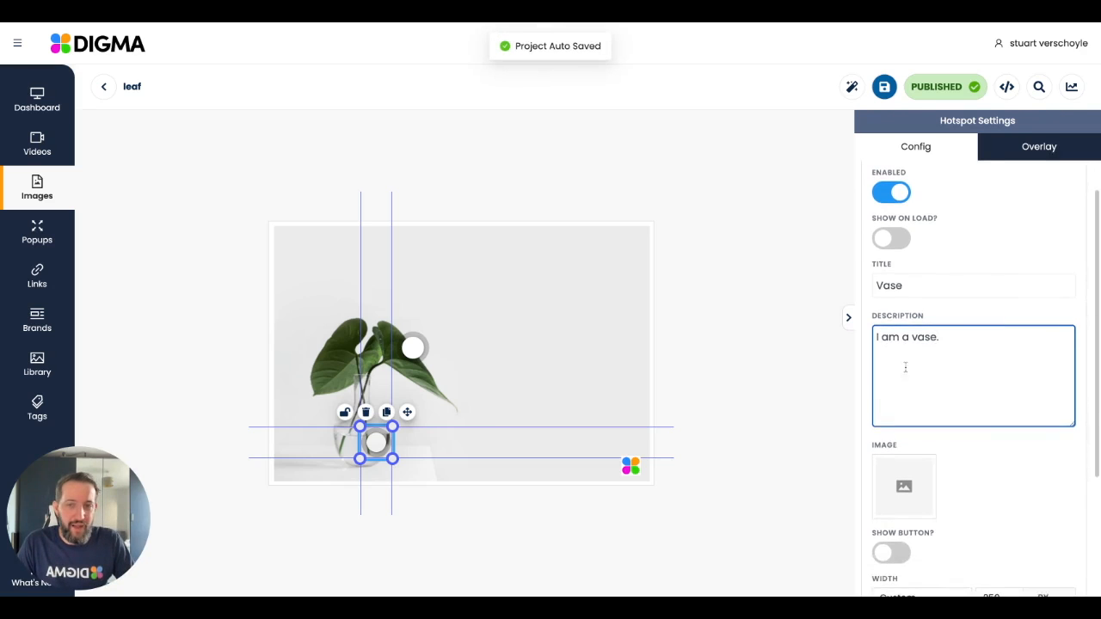
left_click(783, 395)
mouse_move(365, 457)
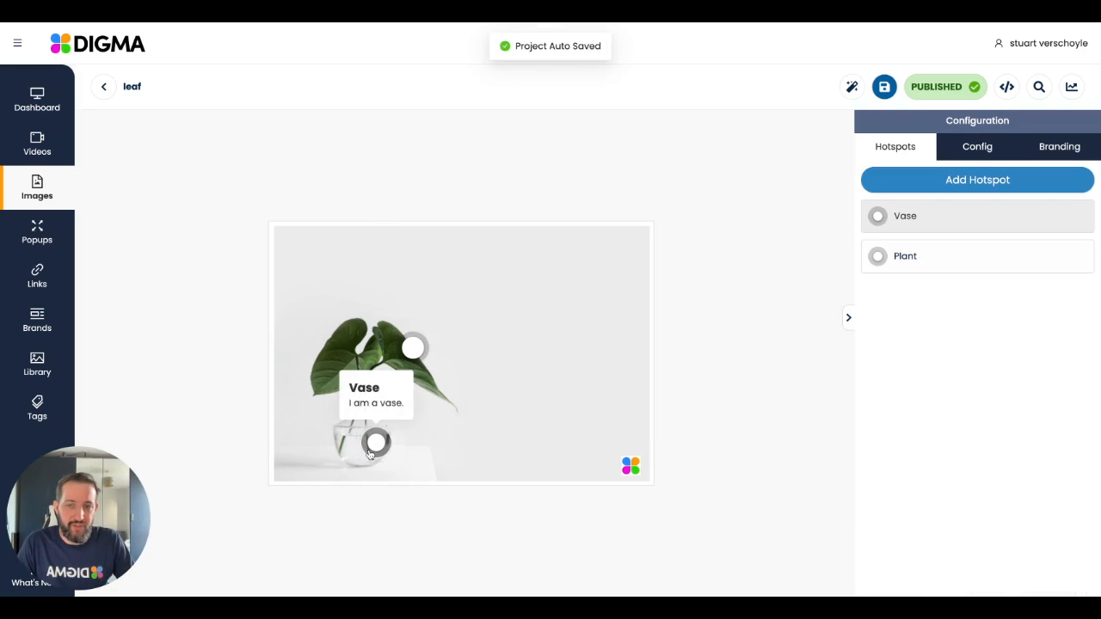
Step: Add the larger four-petal logo digma.jpeg as the Vase tooltip's image and preview the tooltip
left_click(934, 218)
scroll(1043, 356, "down", 5)
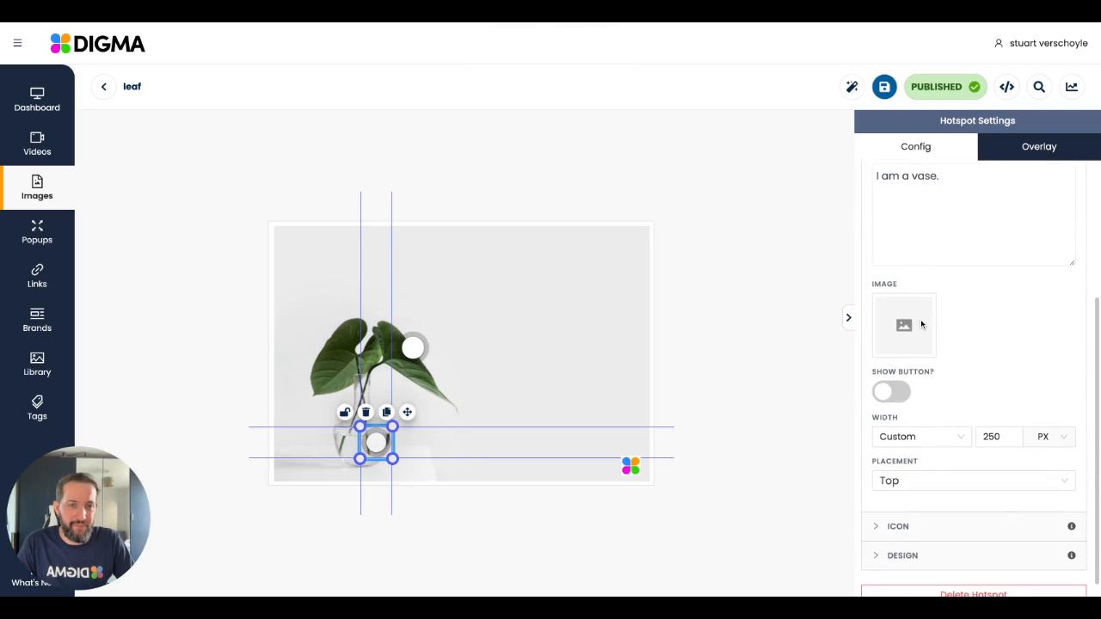
left_click(921, 324)
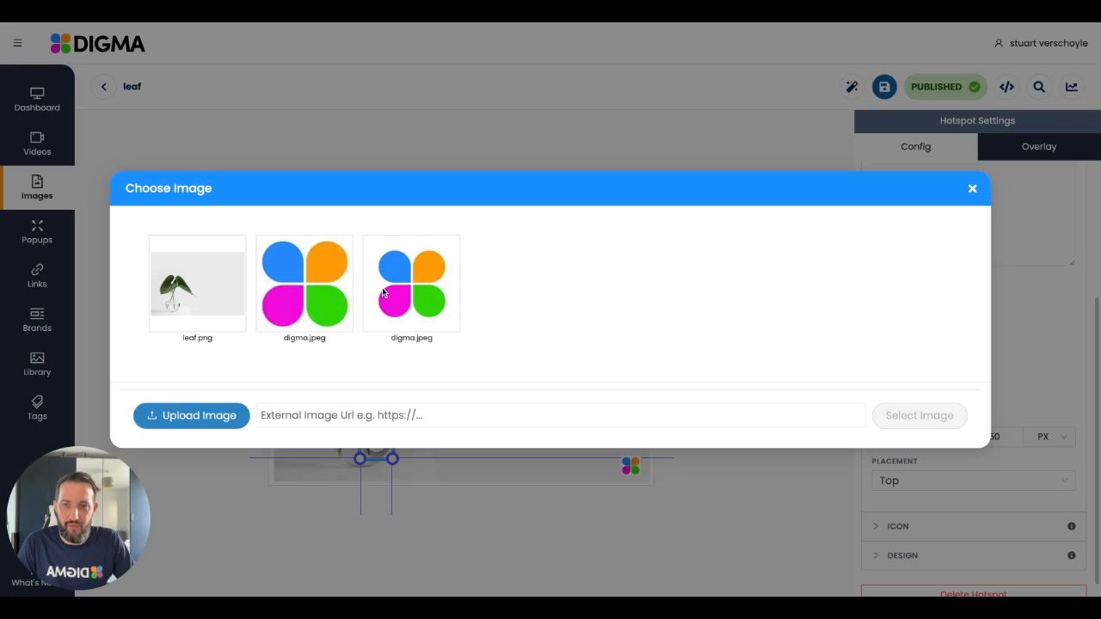
left_click(332, 288)
left_click(935, 521)
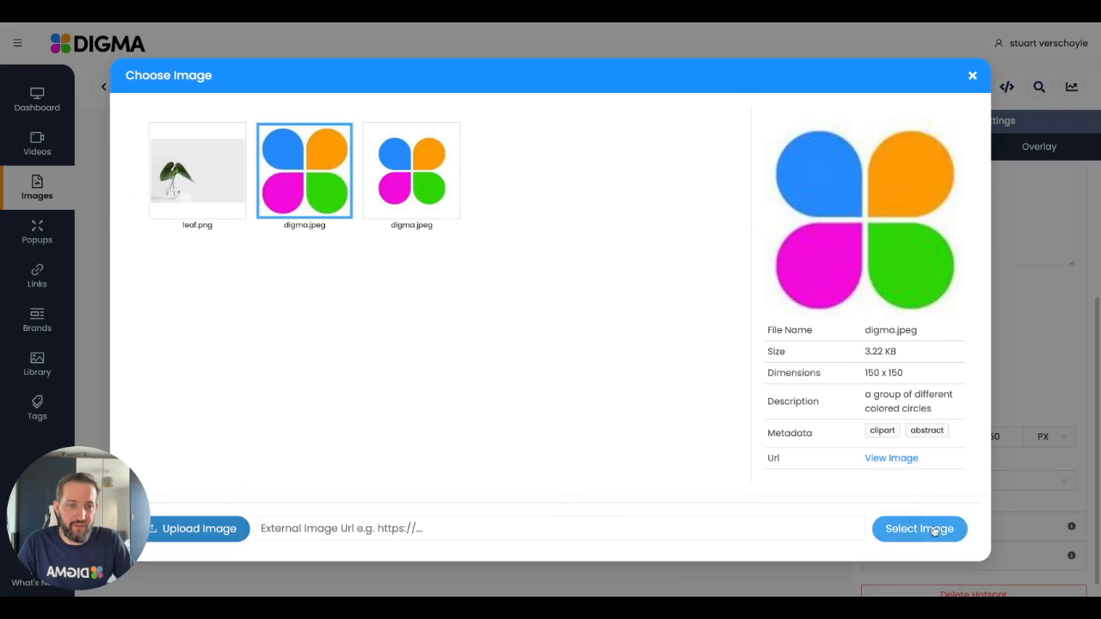
left_click(742, 395)
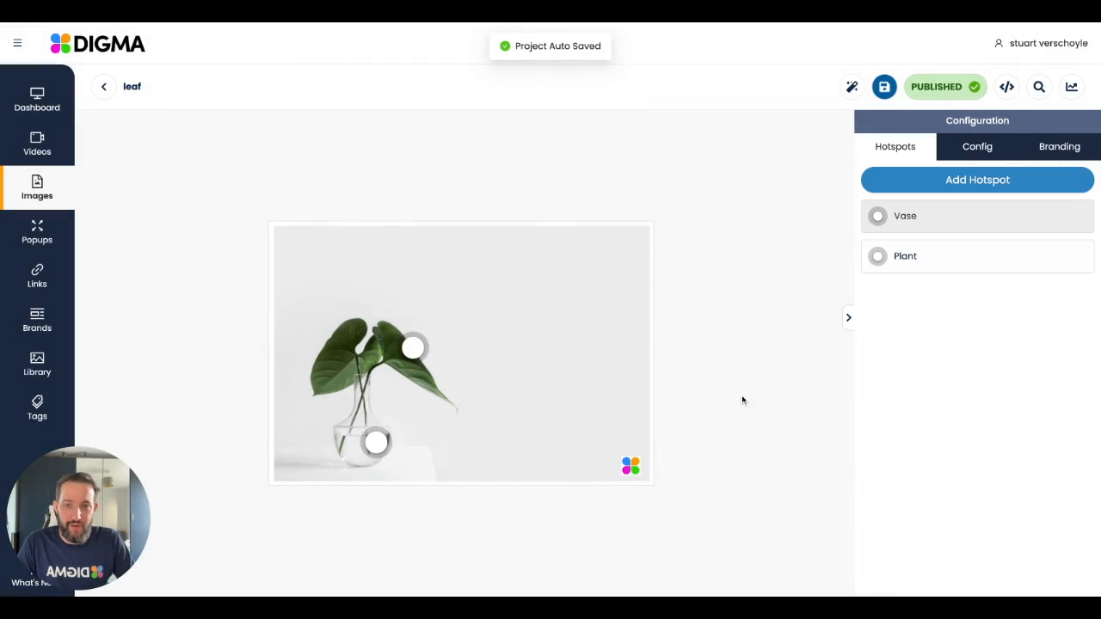
mouse_move(394, 453)
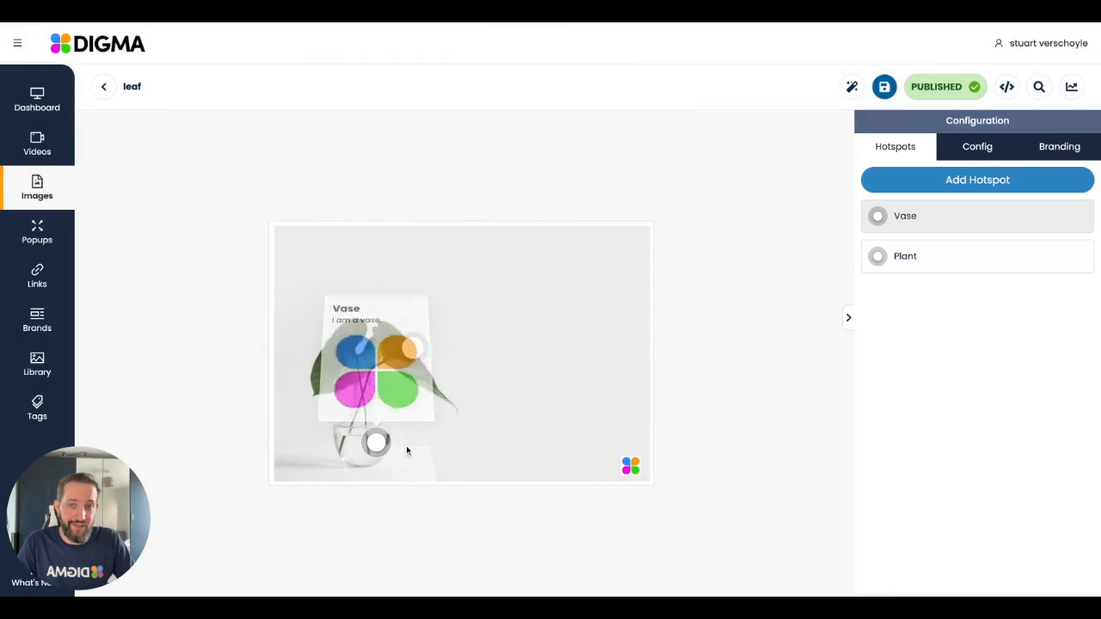
Step: Enable a button in the Vase tooltip with the text "Buy Now"
left_click(976, 216)
scroll(1022, 320, "down", 3)
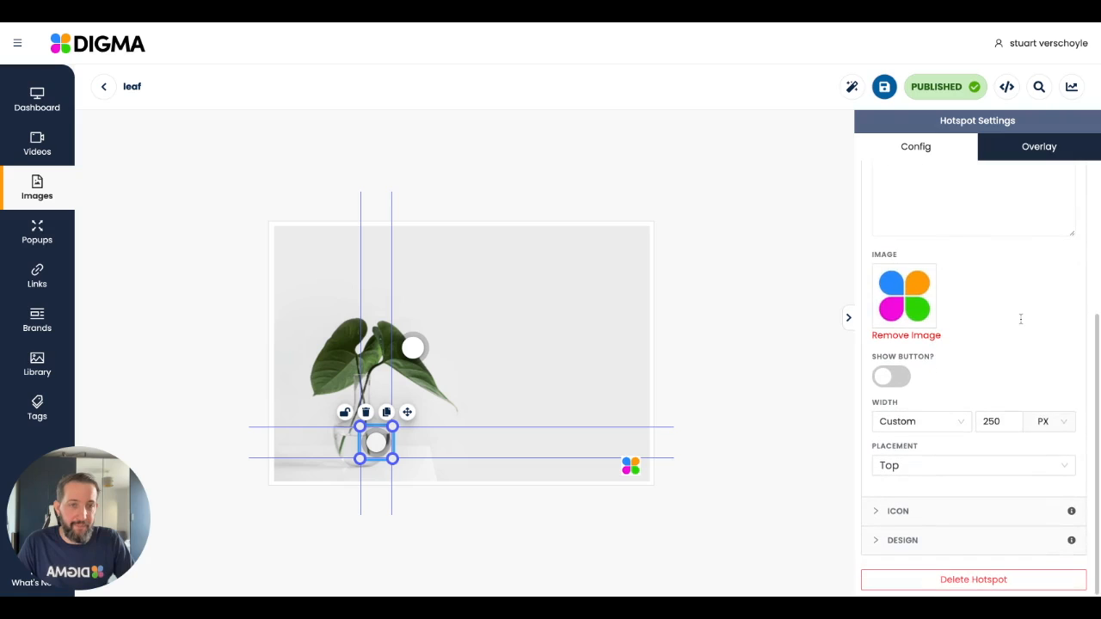
left_click(900, 375)
scroll(961, 361, "down", 2)
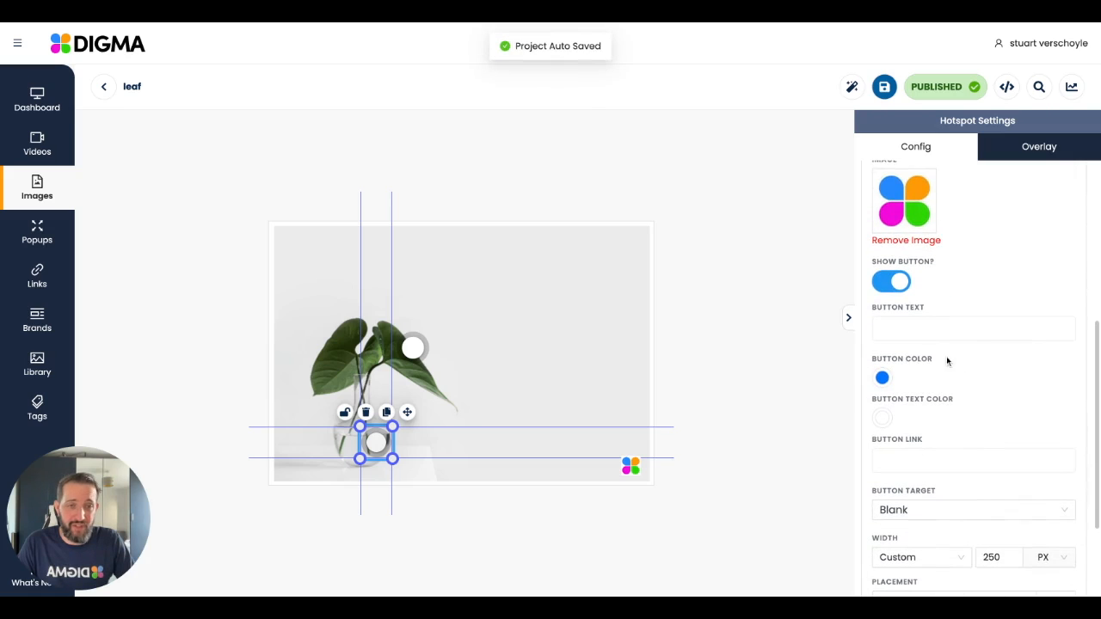
left_click(909, 336)
type("BUy N")
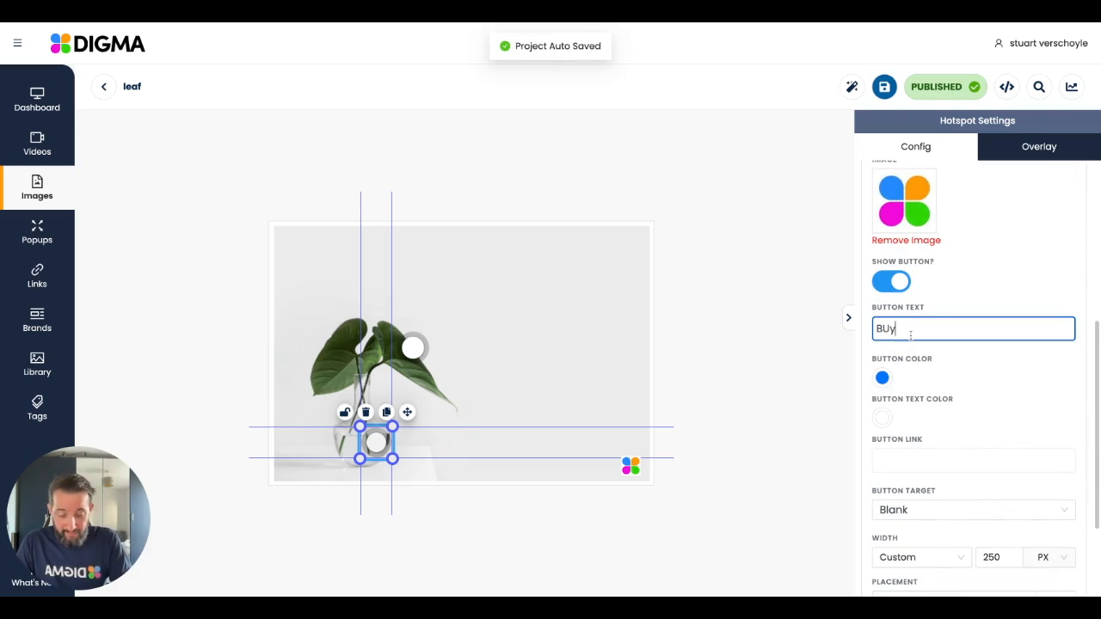
left_click(978, 356)
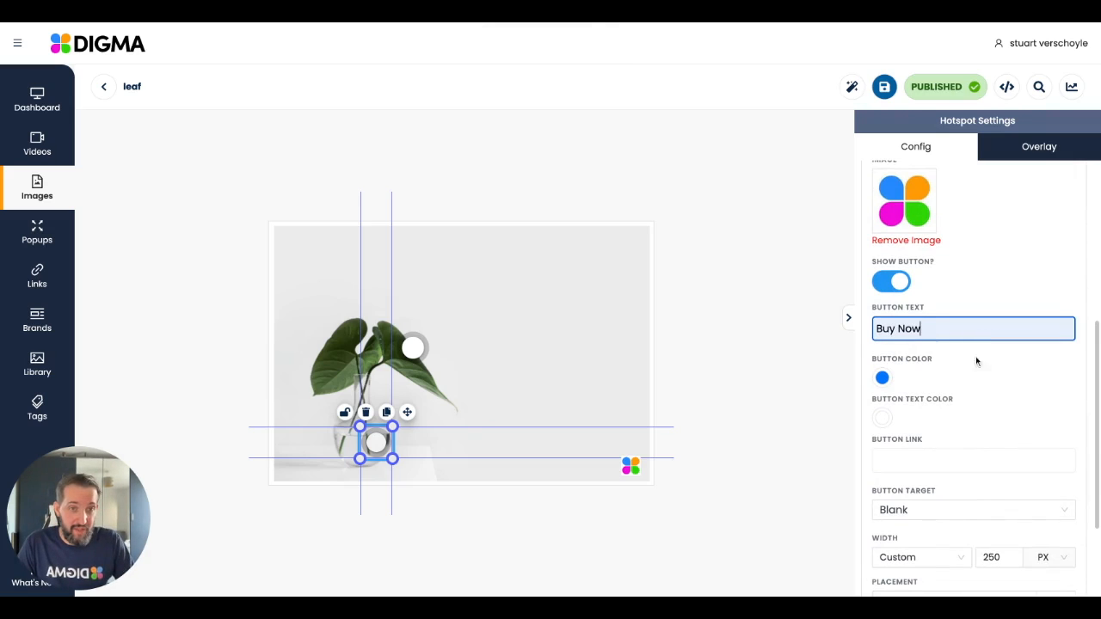
left_click(945, 383)
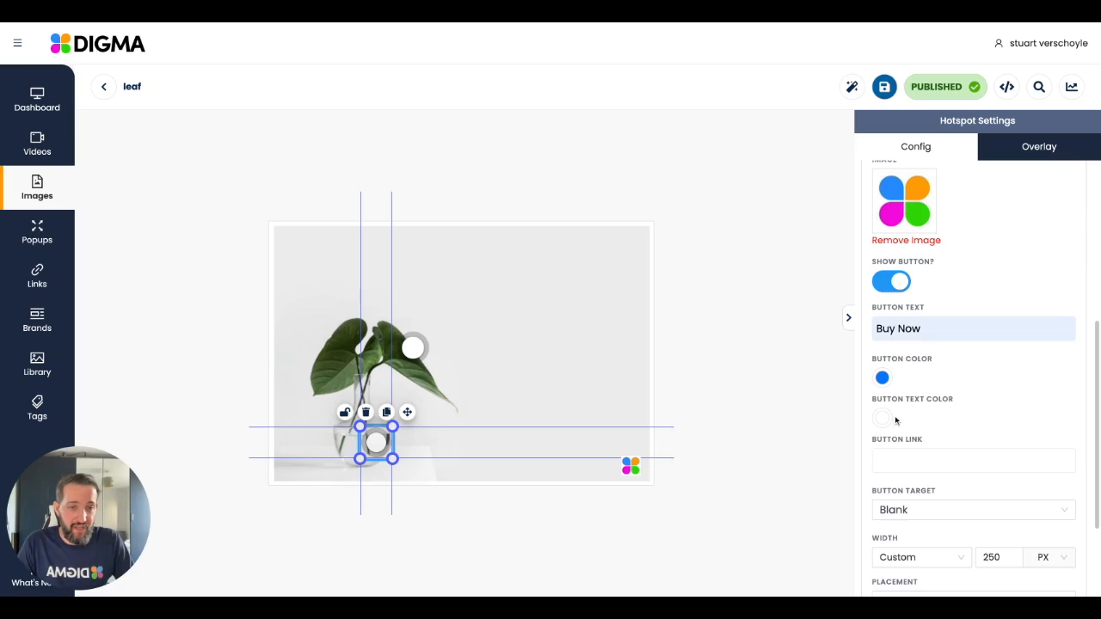
scroll(944, 405, "down", 1)
left_click(933, 407)
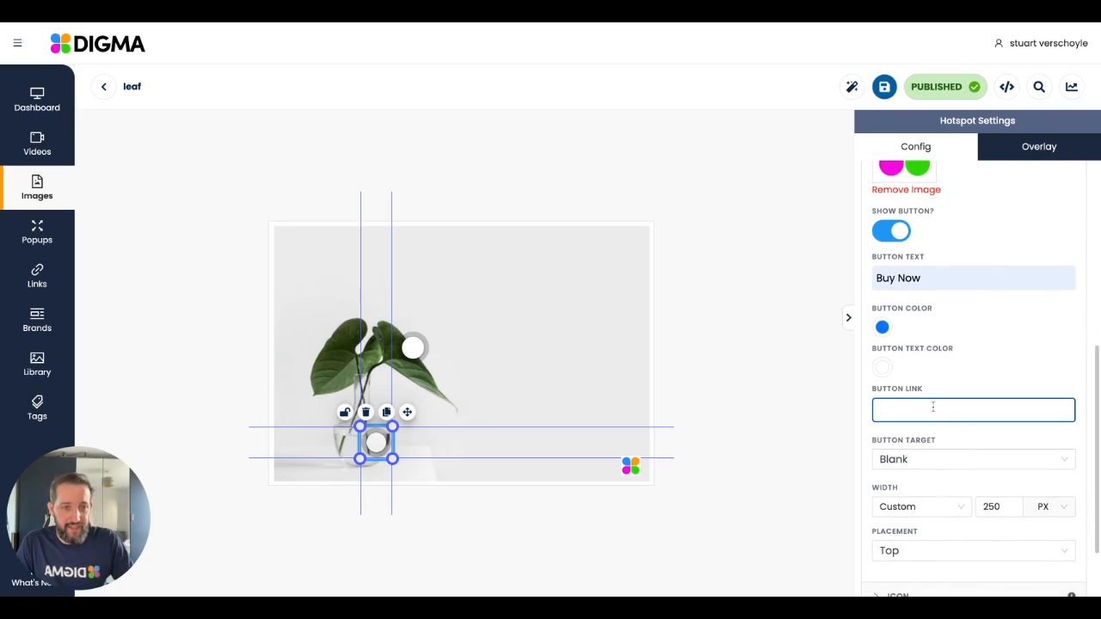
left_click(956, 436)
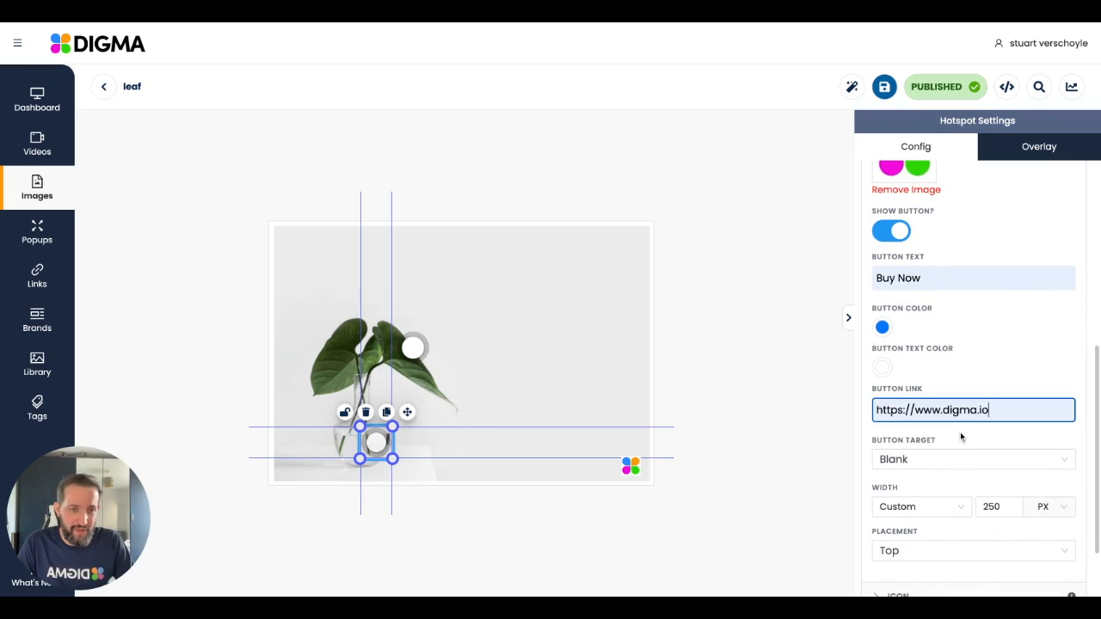
scroll(961, 437, "down", 2)
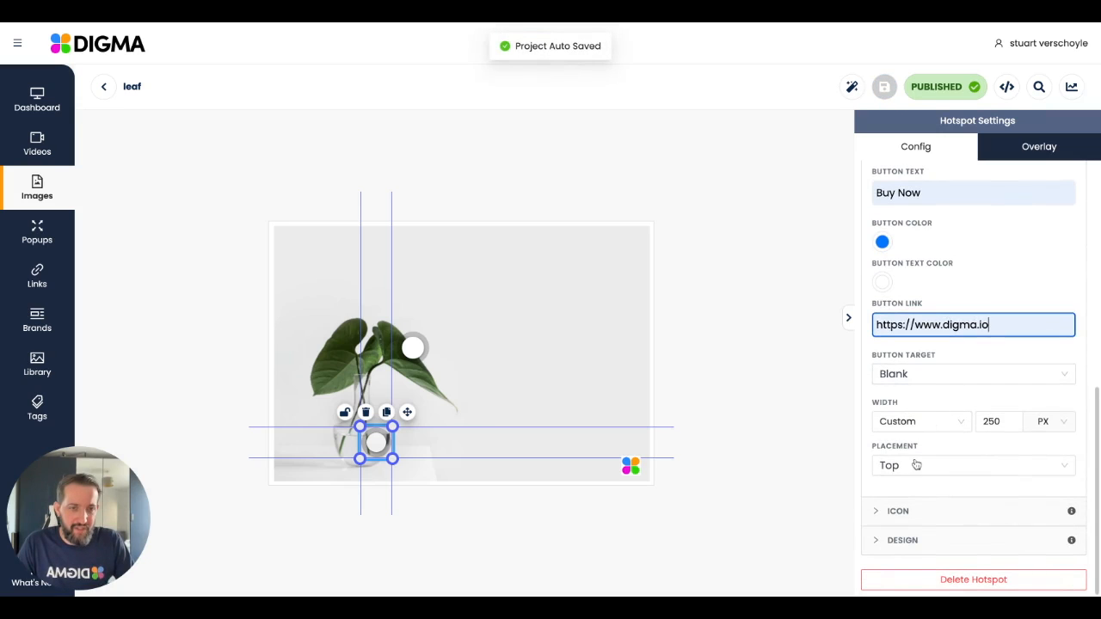
left_click(768, 308)
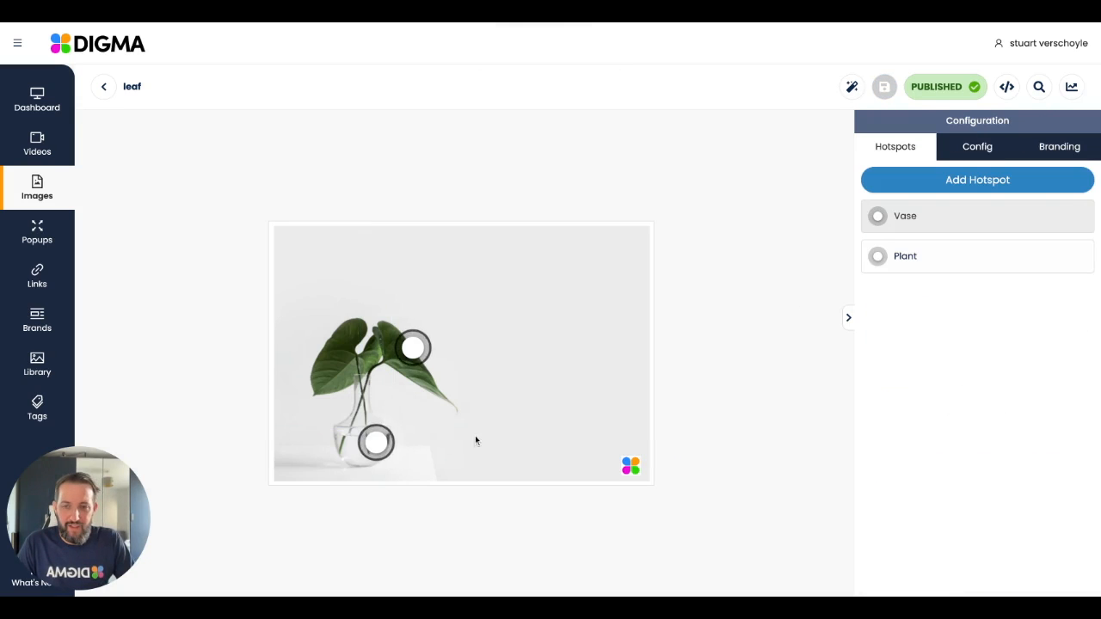
left_click(387, 442)
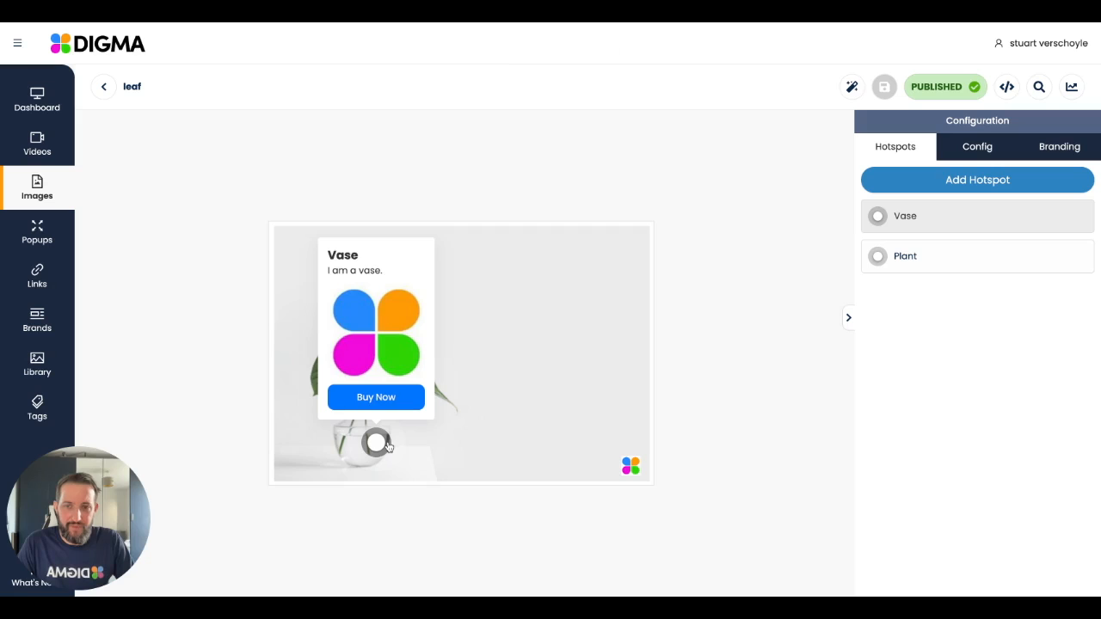
Step: Remove the four-petal logo image from the Vase hotspot's tooltip
left_click(921, 222)
scroll(969, 386, "down", 1)
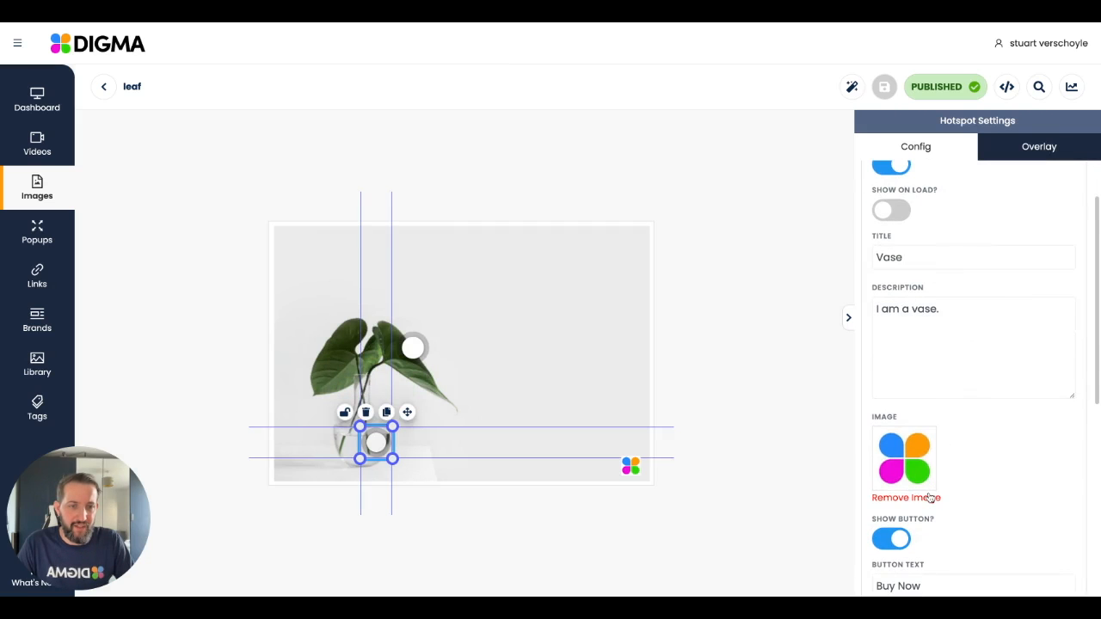
left_click(930, 499)
left_click(981, 465)
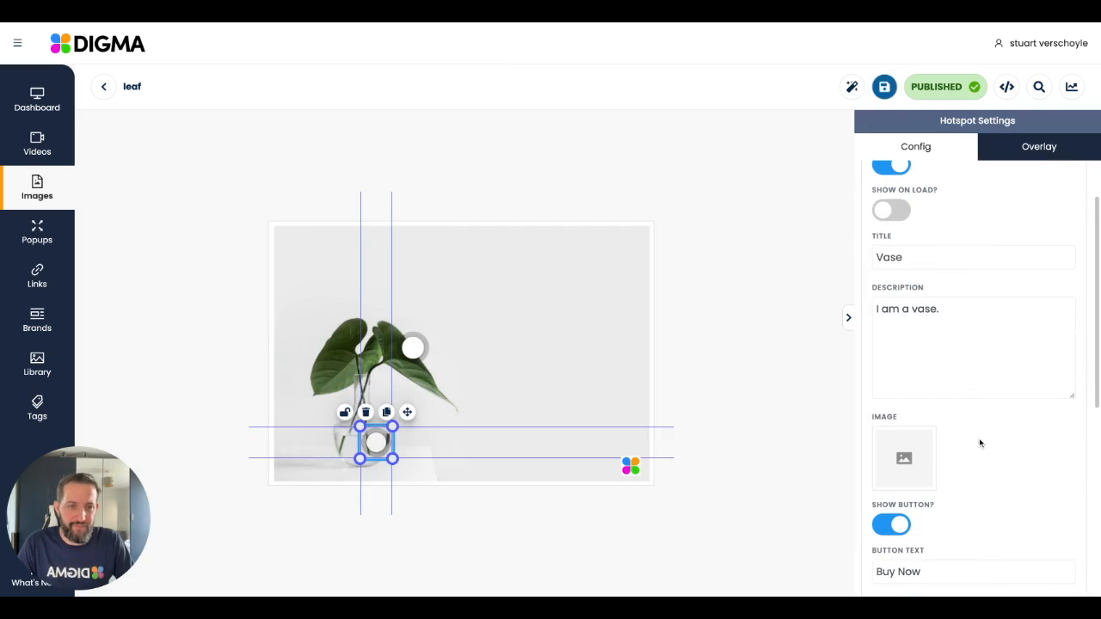
left_click(979, 443)
left_click(973, 188)
Step: Set the Vase tooltip's placement to Right and preview the tooltip on the image
scroll(1014, 411, "down", 5)
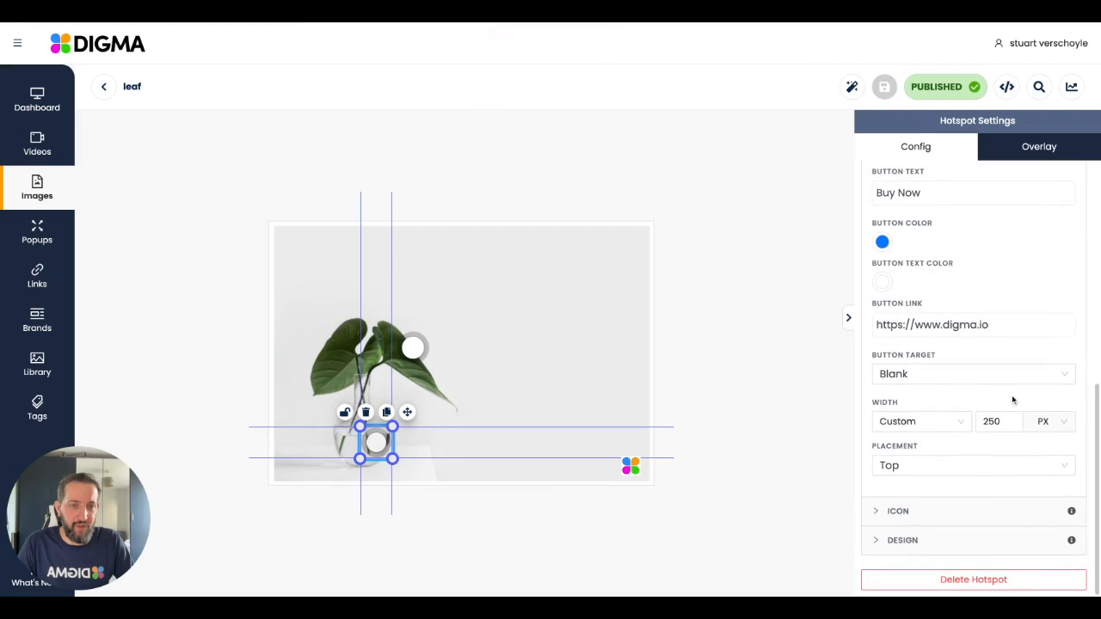
left_click(910, 464)
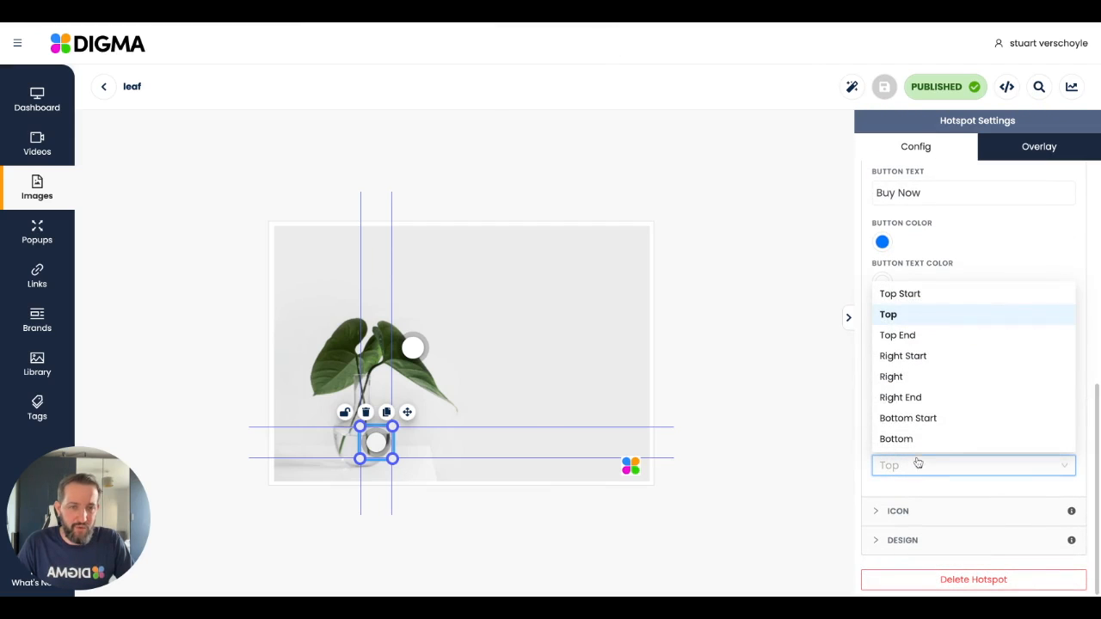
left_click(912, 376)
left_click(648, 407)
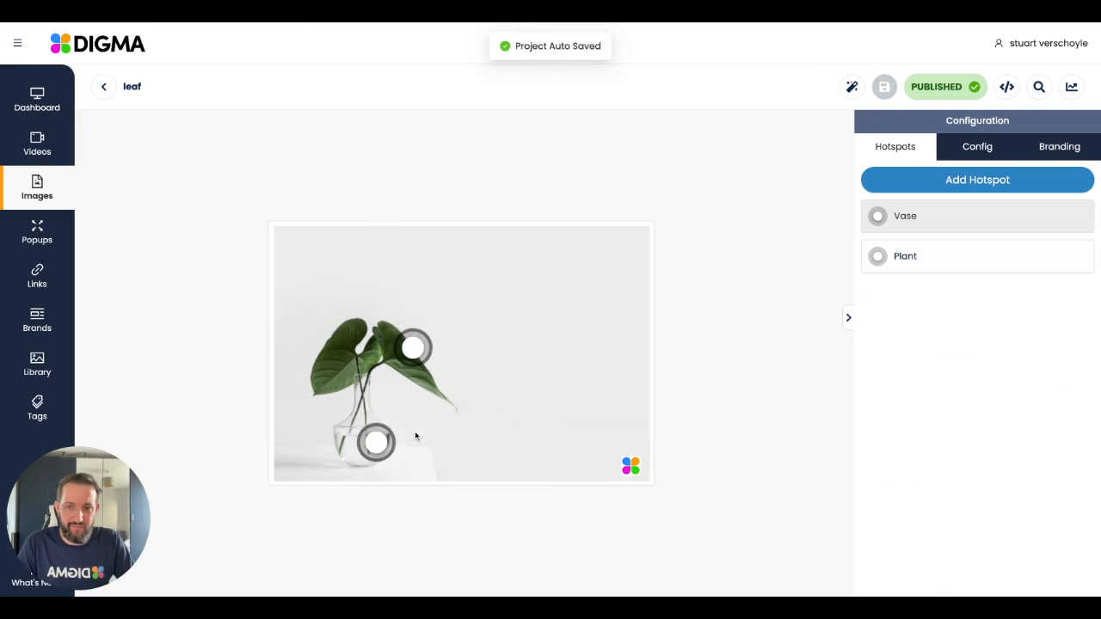
mouse_move(376, 448)
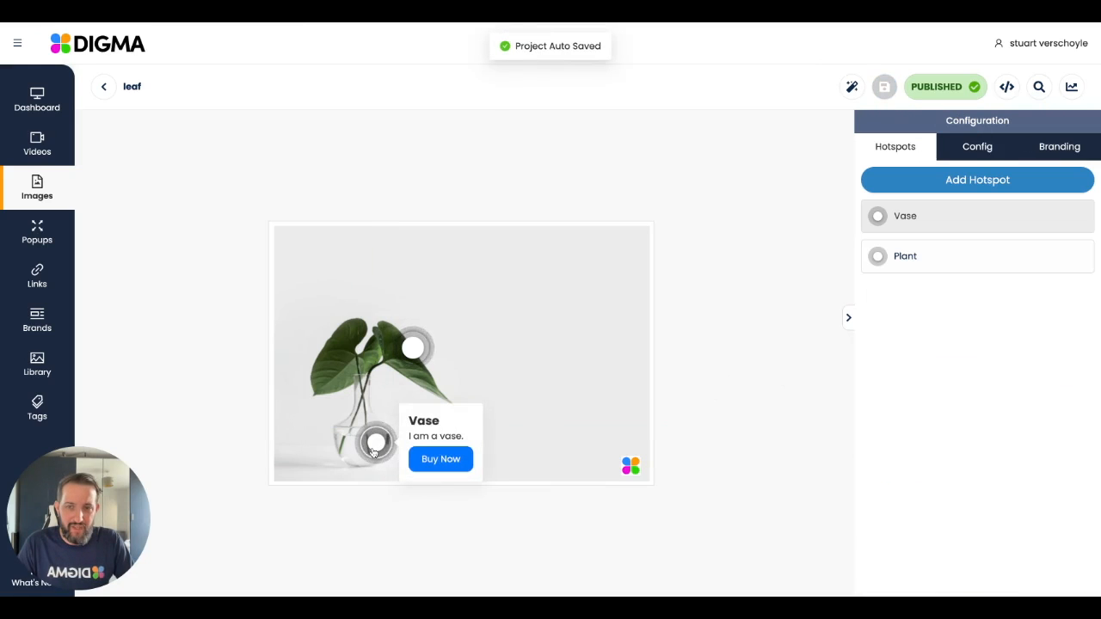
Step: Change the Vase hotspot's icon to the shopping cart
left_click(926, 225)
scroll(953, 358, "down", 5)
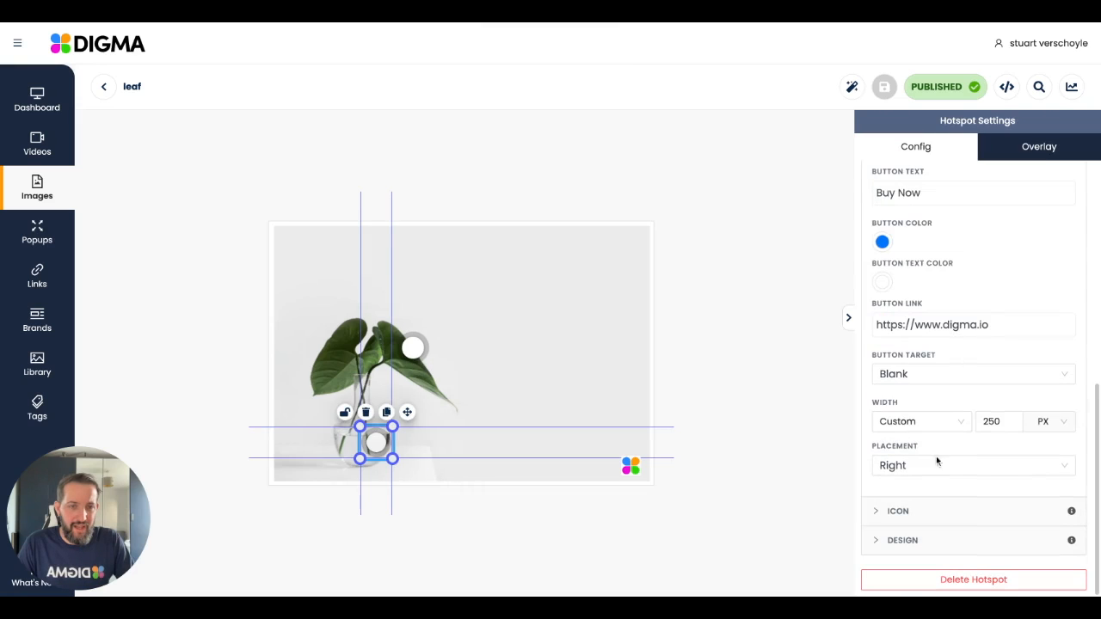
scroll(921, 236, "up", 5)
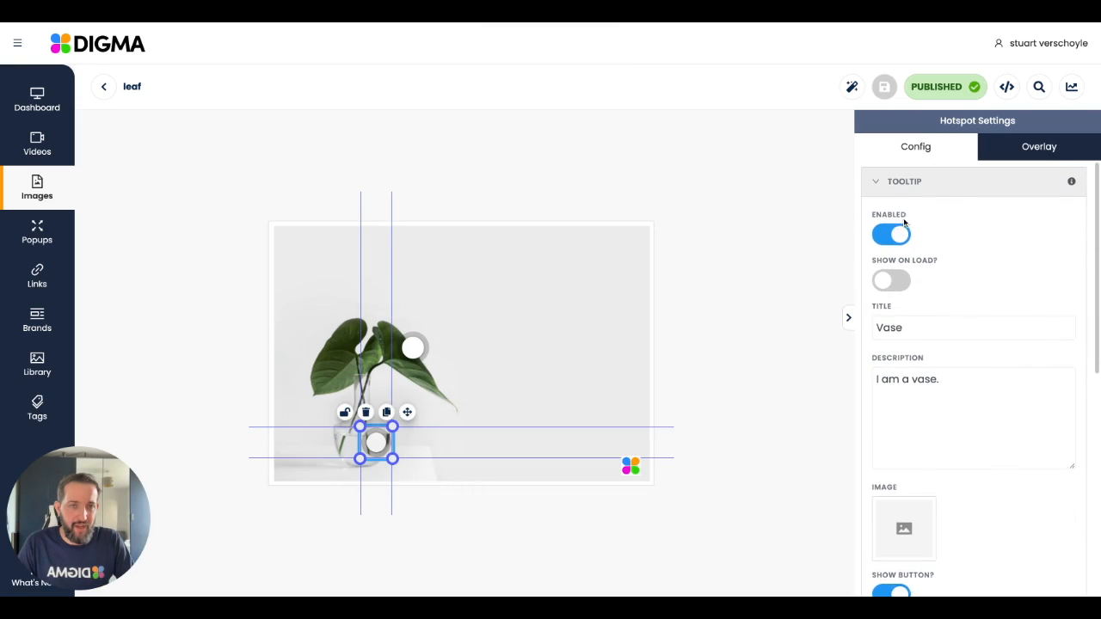
left_click(886, 184)
left_click(895, 212)
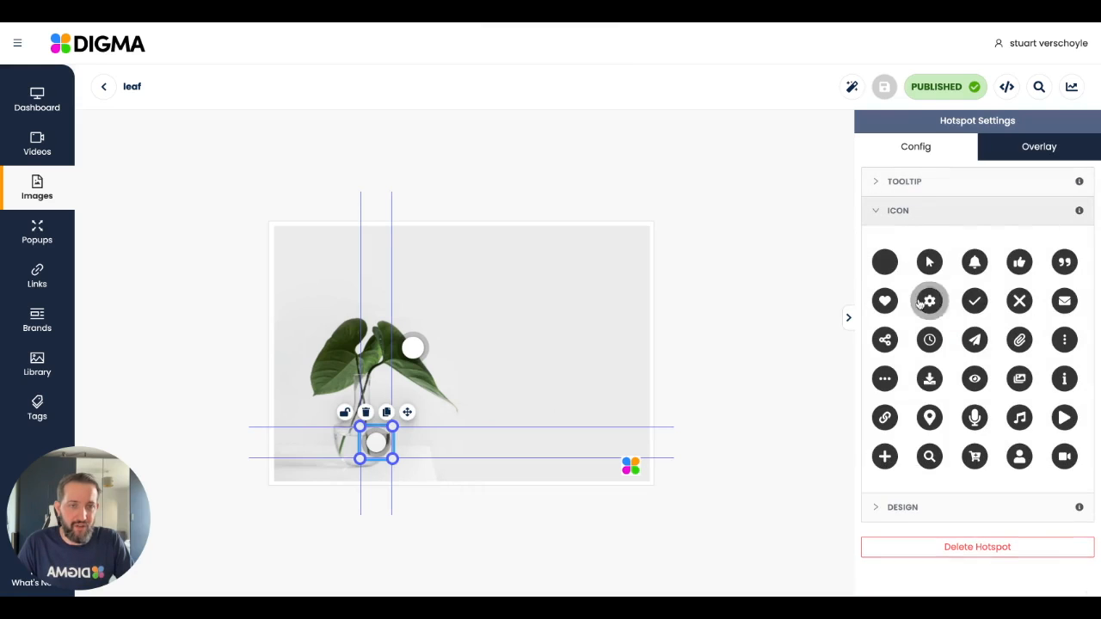
left_click(976, 458)
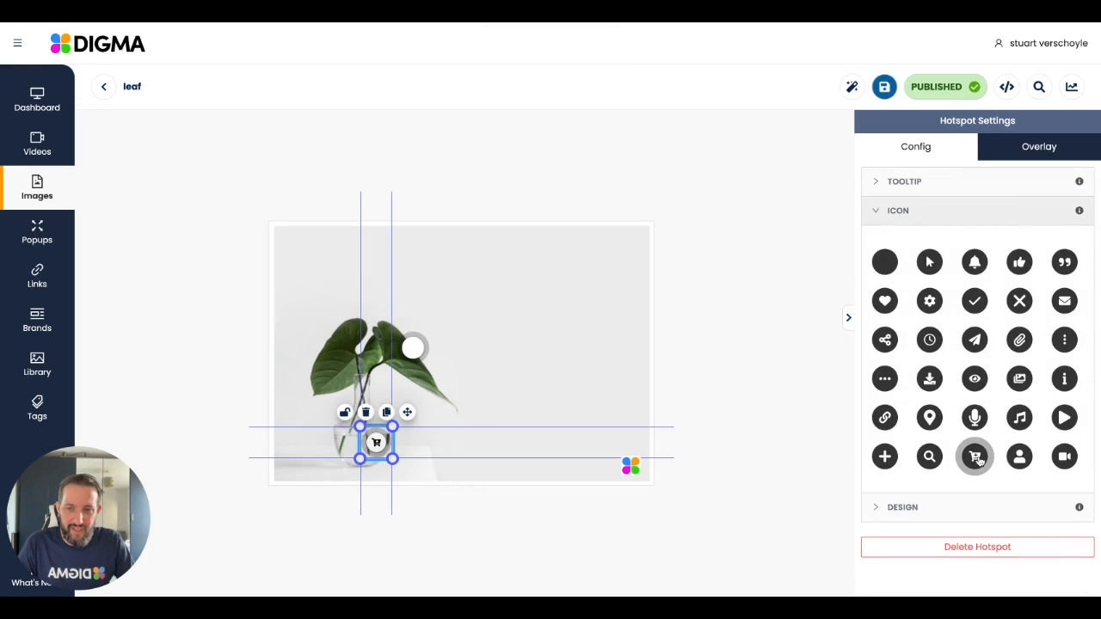
left_click(732, 410)
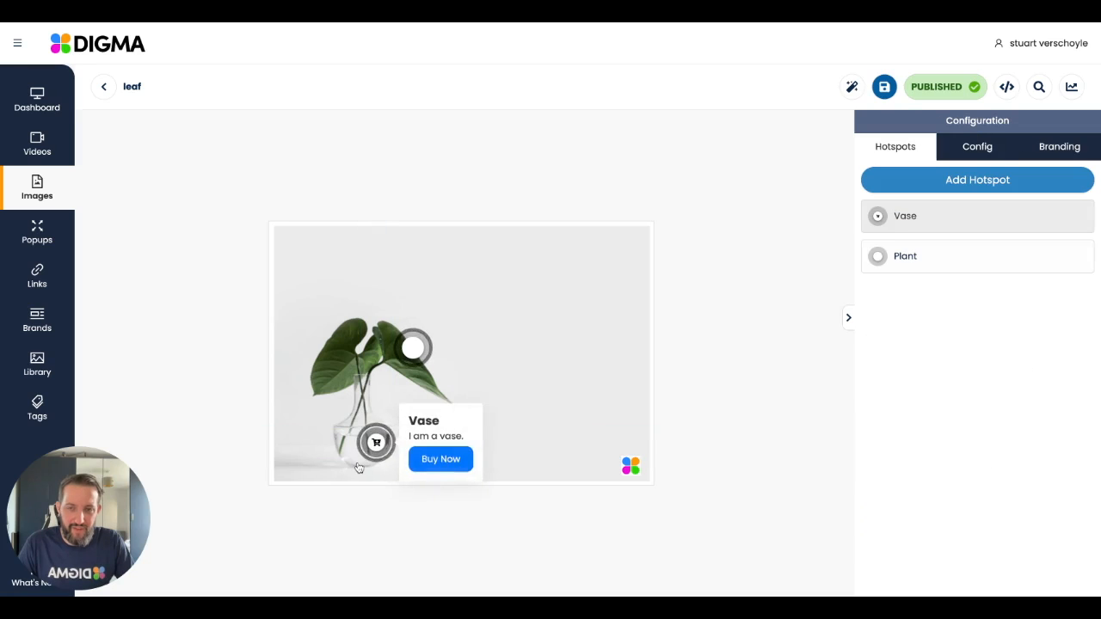
Step: Try making the Vase hotspot transparent and enlarging it to cover the whole vase, previewing its tooltip
left_click(898, 222)
left_click(875, 183)
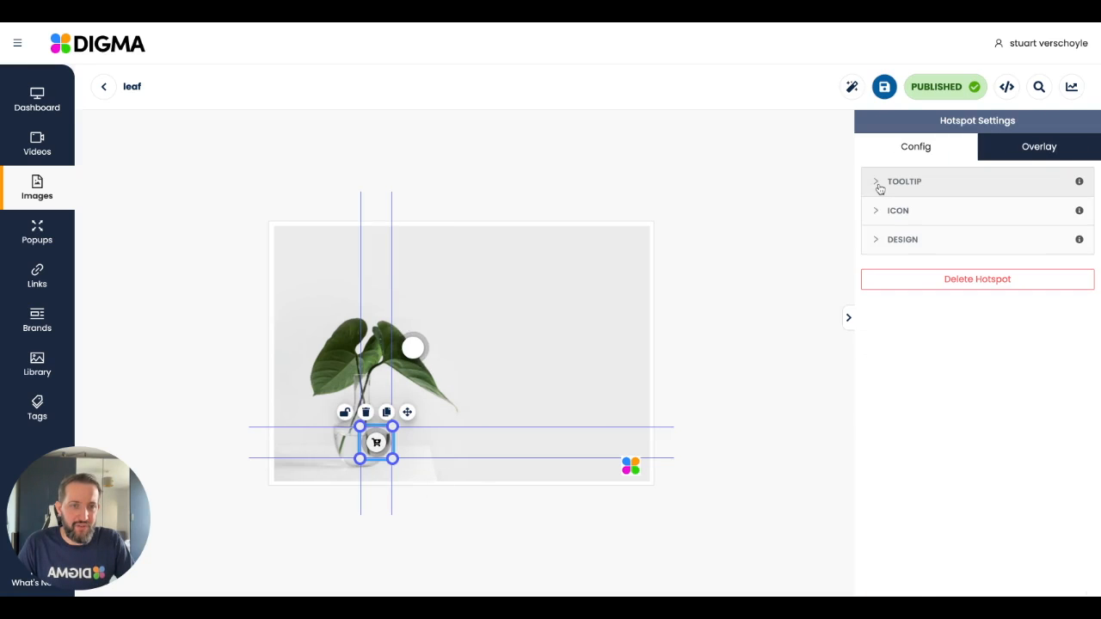
left_click(879, 241)
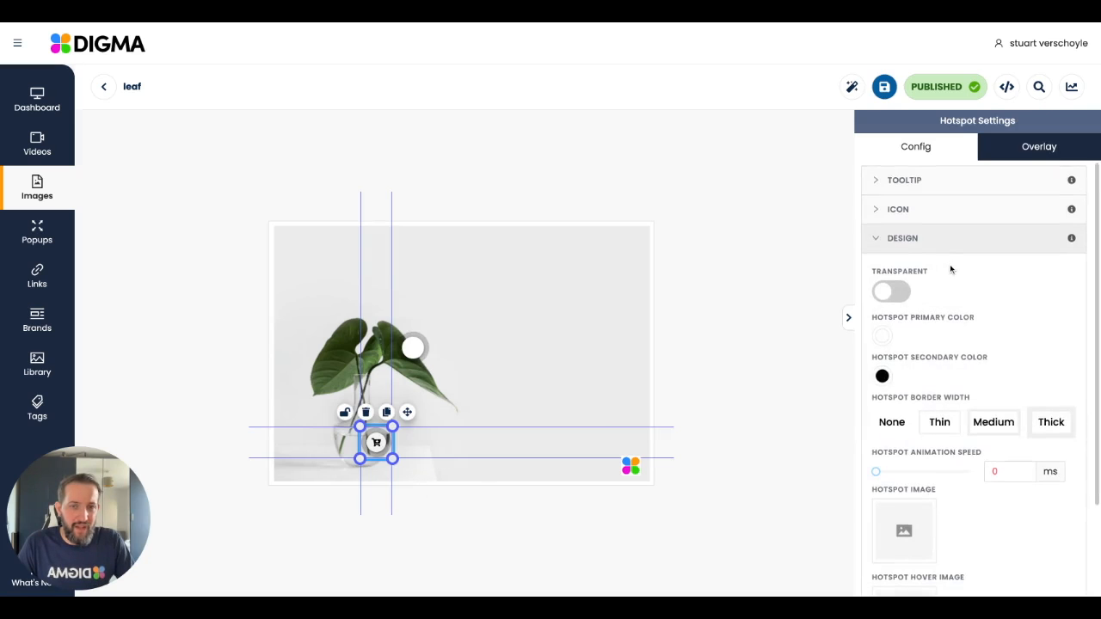
scroll(951, 270, "down", 1)
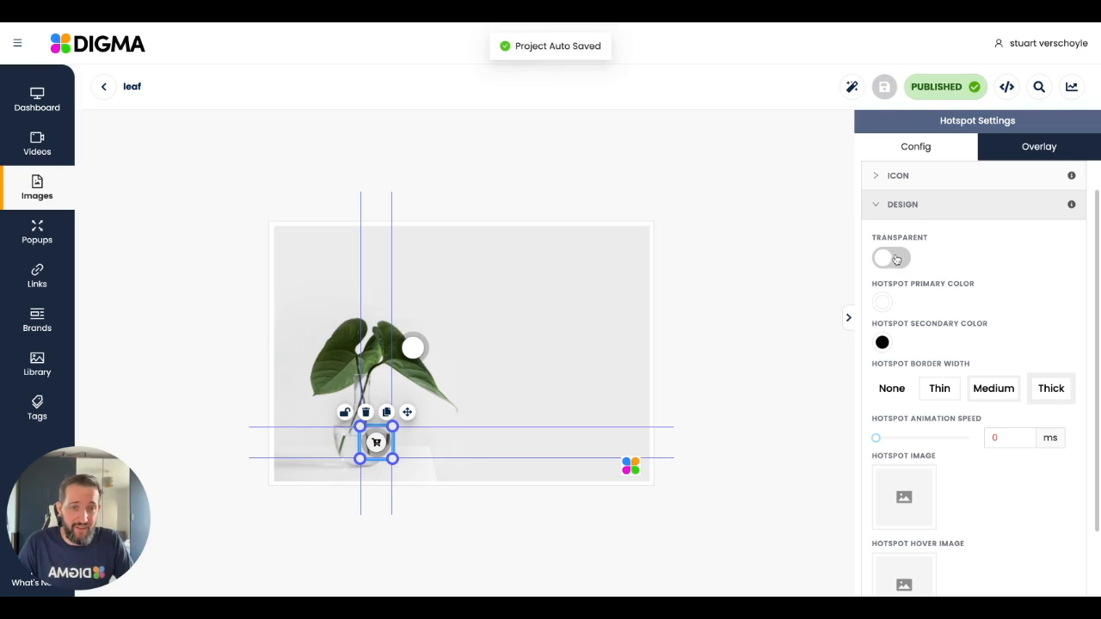
left_click(895, 260)
left_click(634, 426)
mouse_move(366, 445)
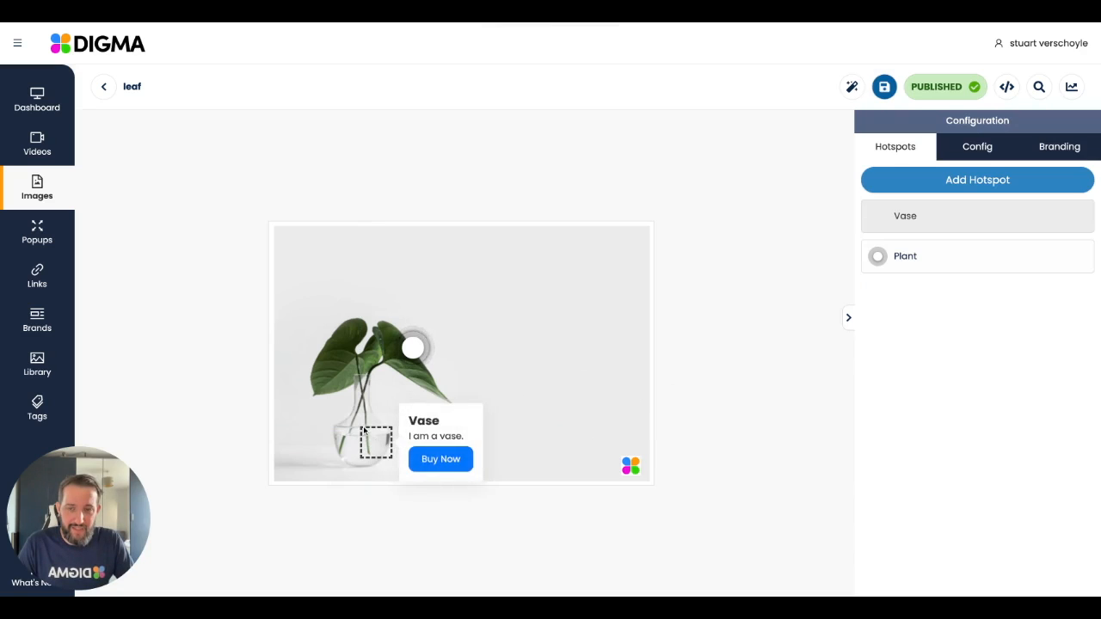
left_click(364, 430)
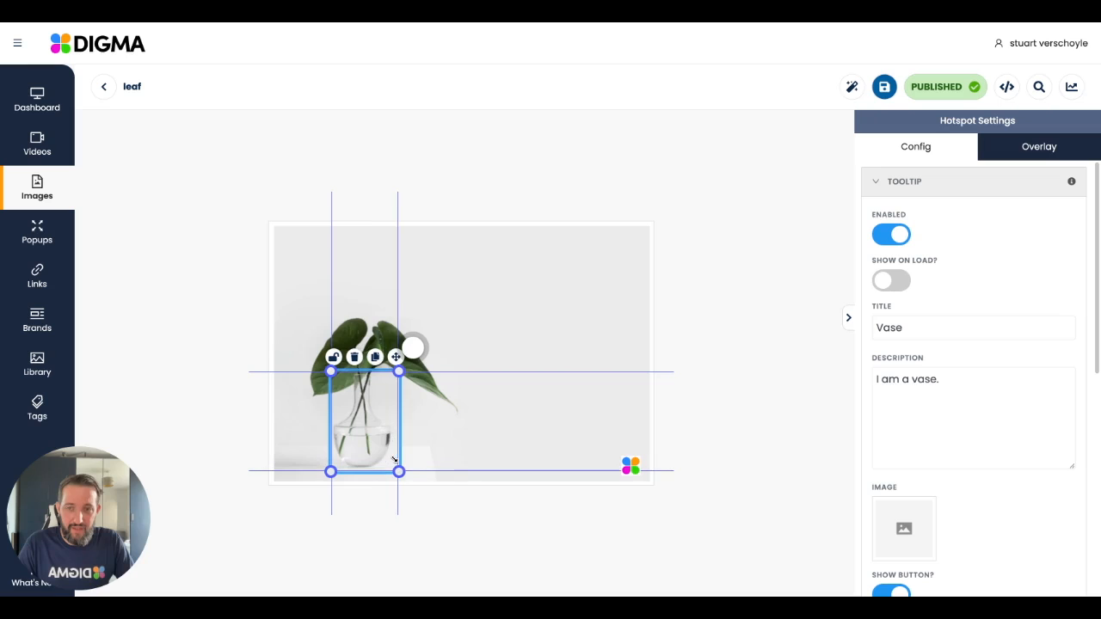
left_click(647, 434)
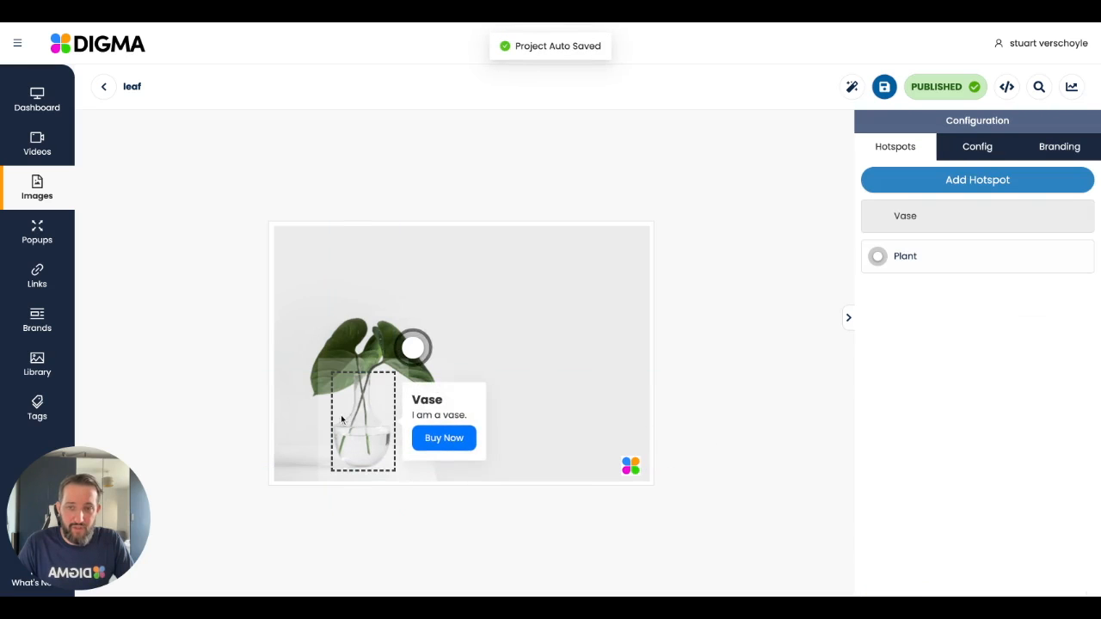
Step: Turn off the Vase hotspot's transparency, then shrink the hotspot and place it at the vase's lower right edge
left_click(905, 222)
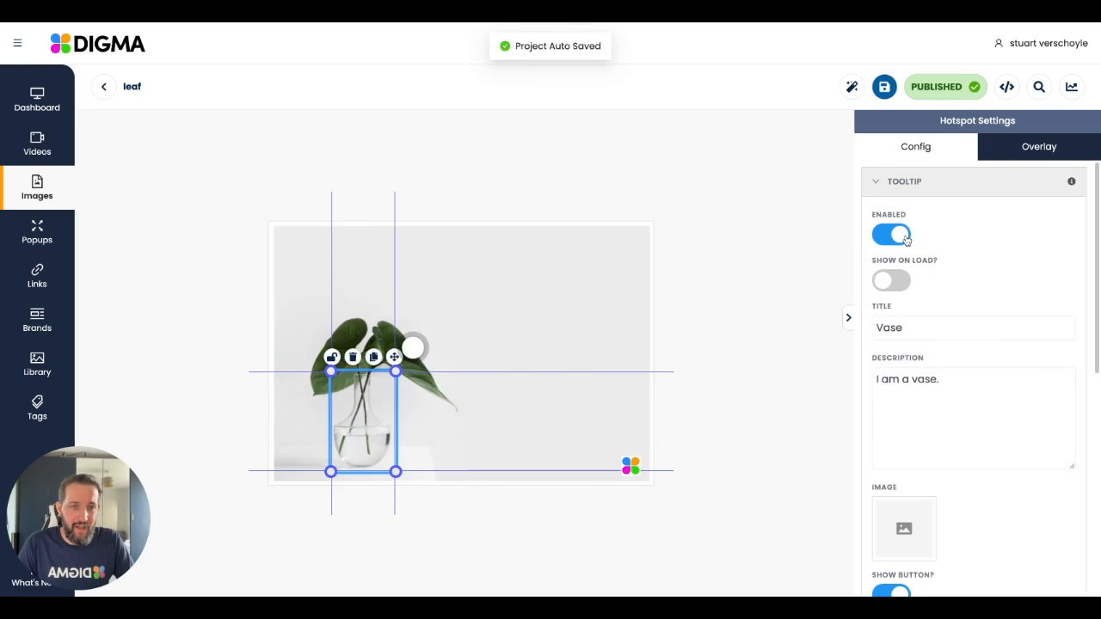
left_click(884, 182)
left_click(882, 242)
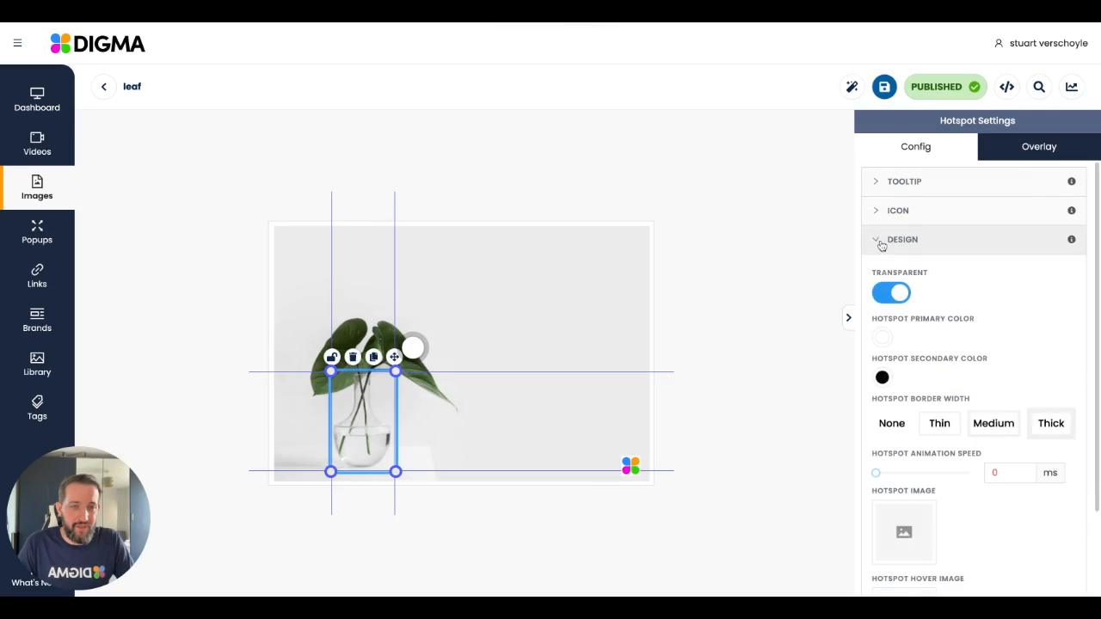
left_click(891, 292)
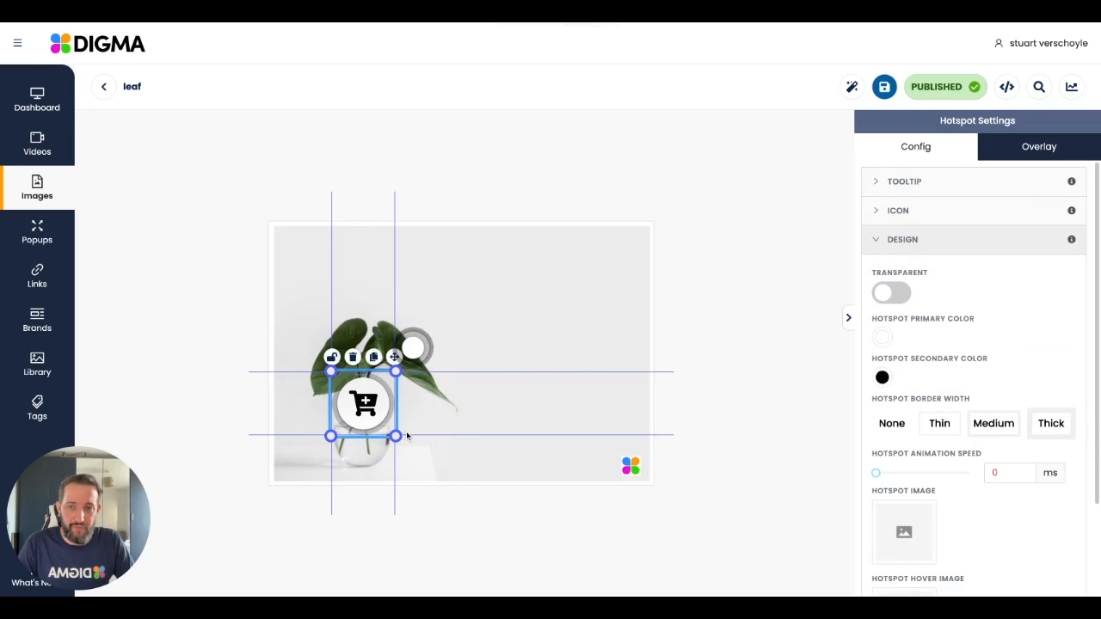
mouse_move(395, 436)
left_mouse_down()
mouse_move(367, 406)
mouse_move(392, 435)
mouse_move(412, 434)
left_mouse_up()
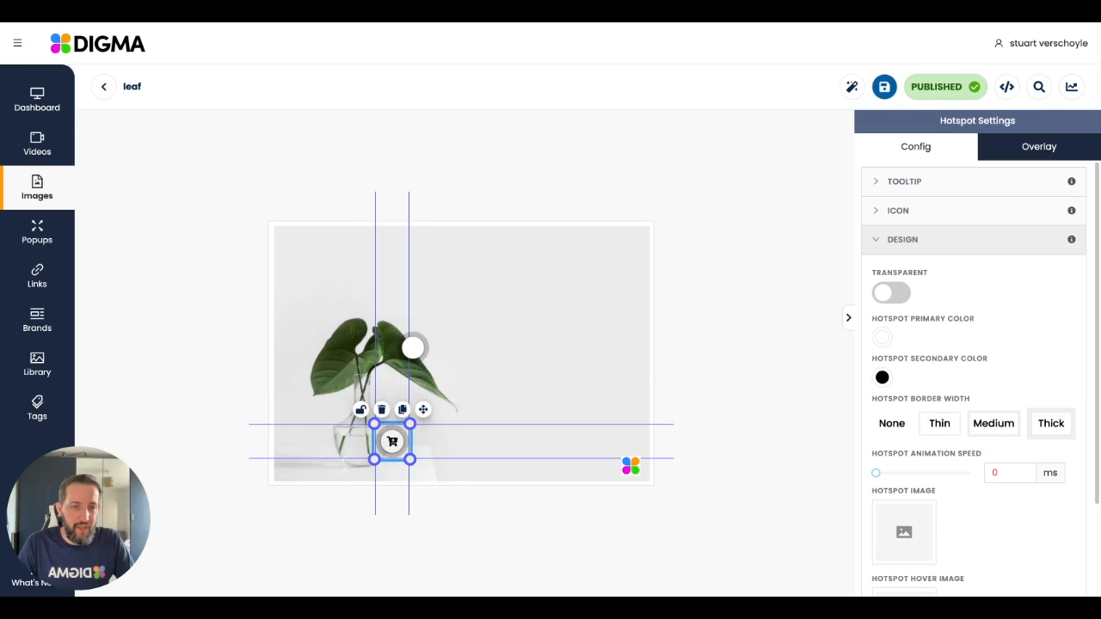
Step: Try the larger four-petal logo digma.jpeg as the Vase hotspot's image and preview it
scroll(926, 312, "down", 1)
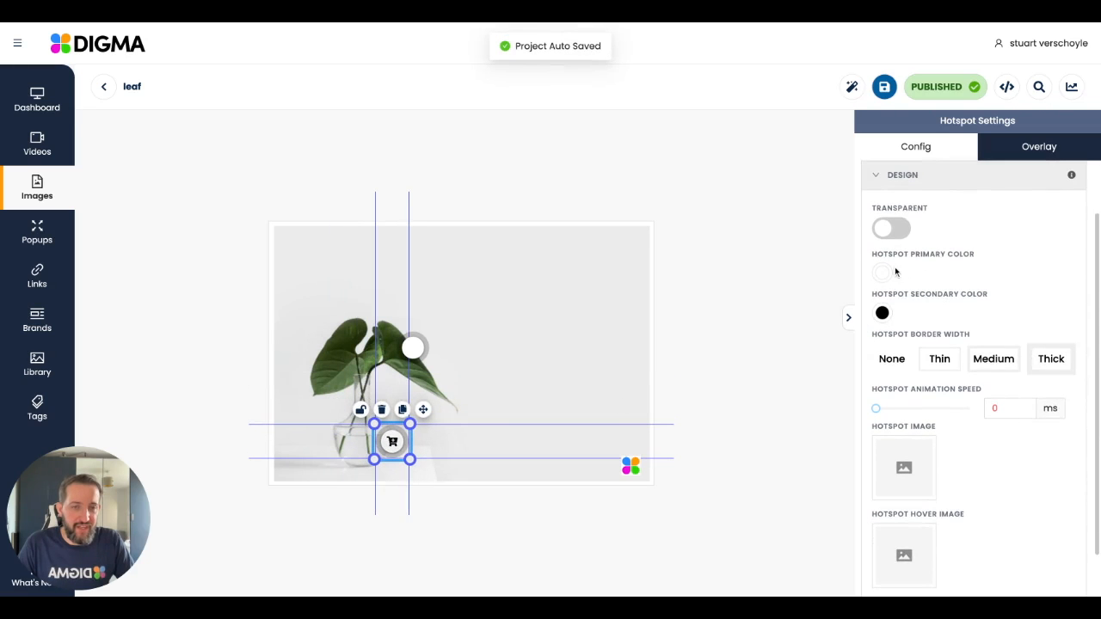
scroll(944, 286, "down", 1)
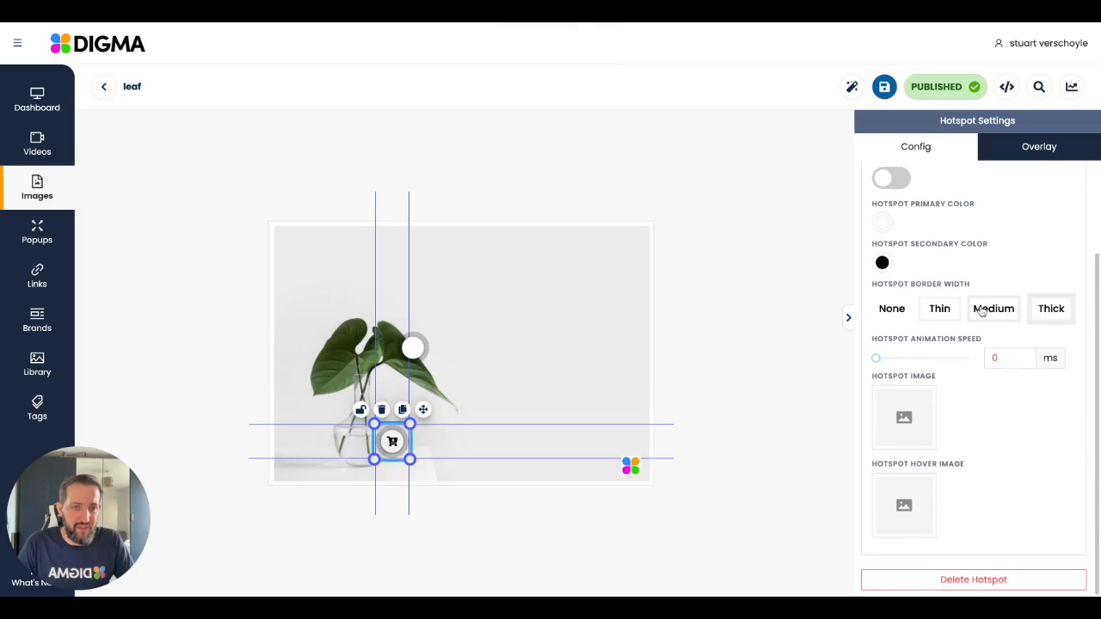
left_click(913, 421)
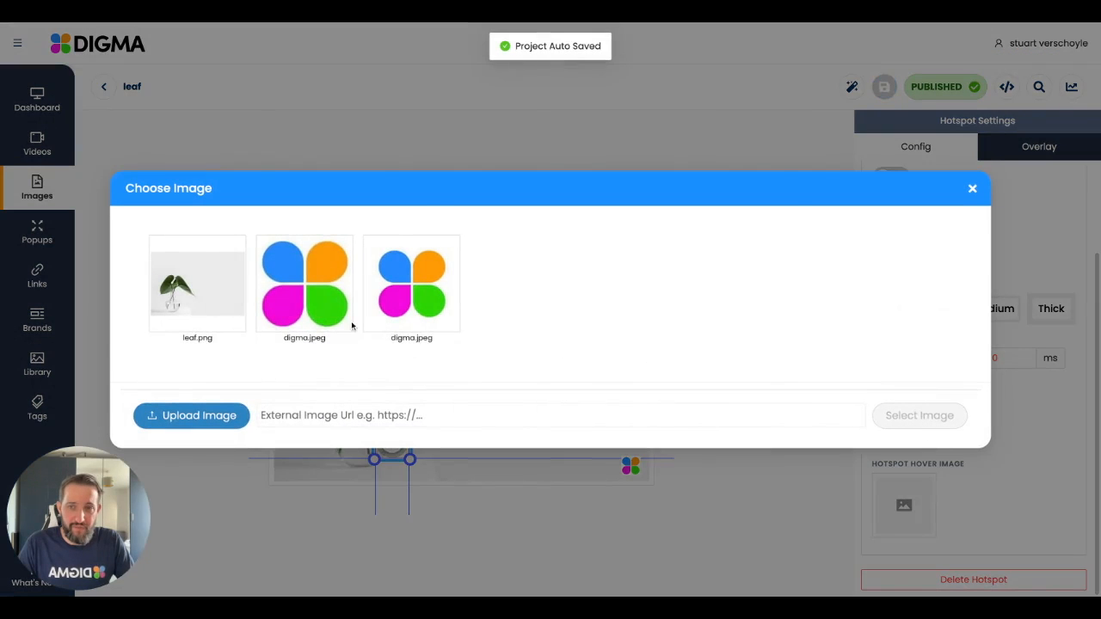
left_click(350, 324)
left_click(909, 521)
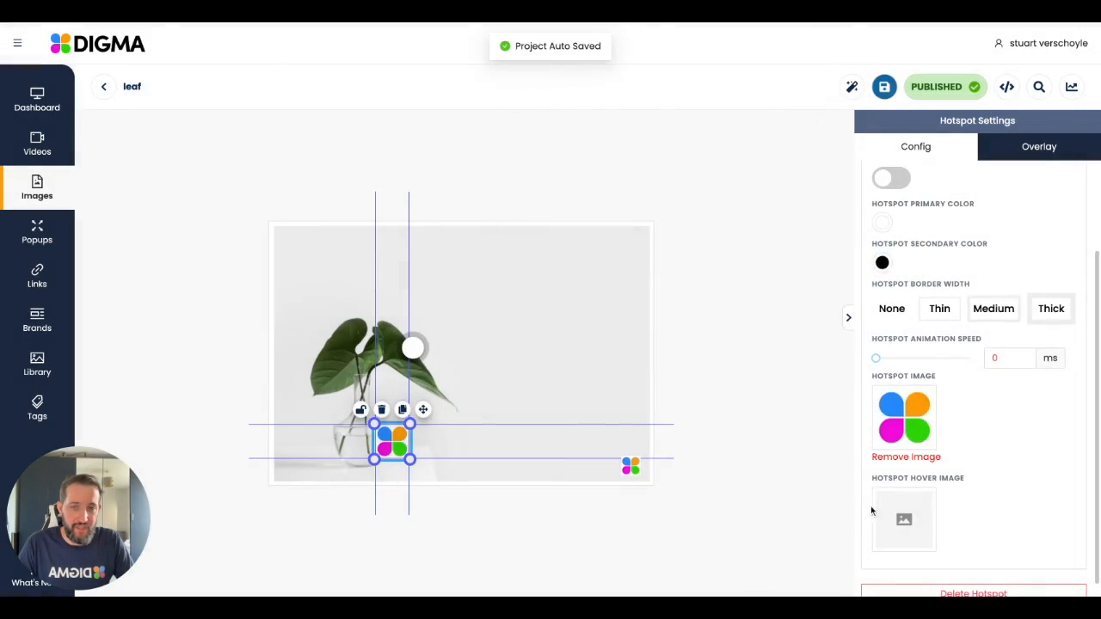
left_click(740, 447)
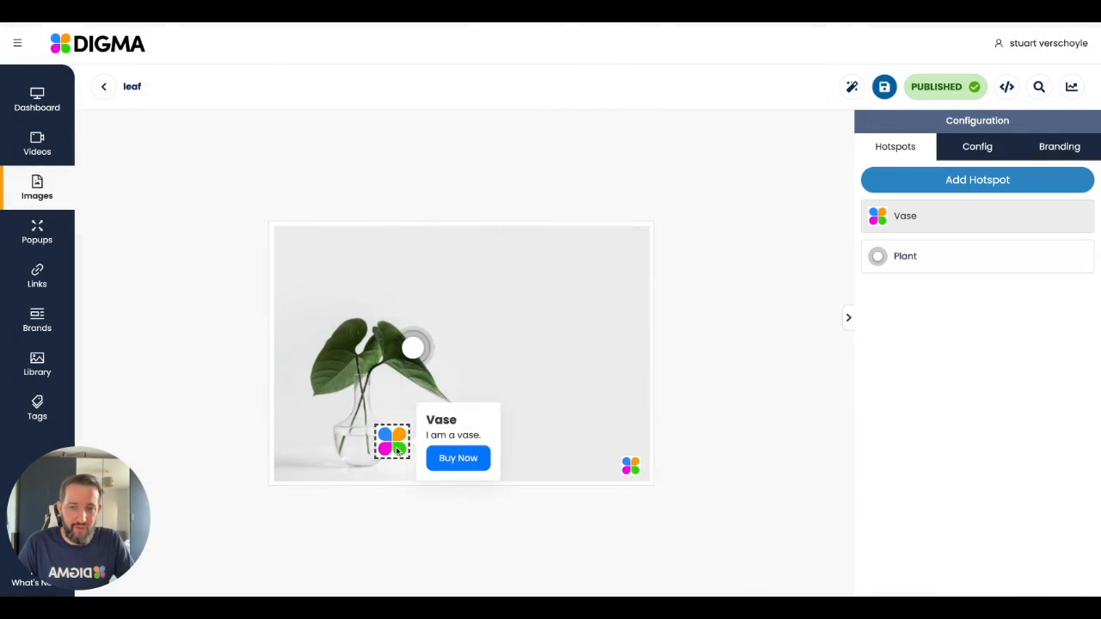
Step: Remove the Vase hotspot's custom image in its design settings and preview the hotspot
left_click(901, 222)
scroll(976, 402, "down", 3)
scroll(975, 402, "up", 3)
left_click(876, 188)
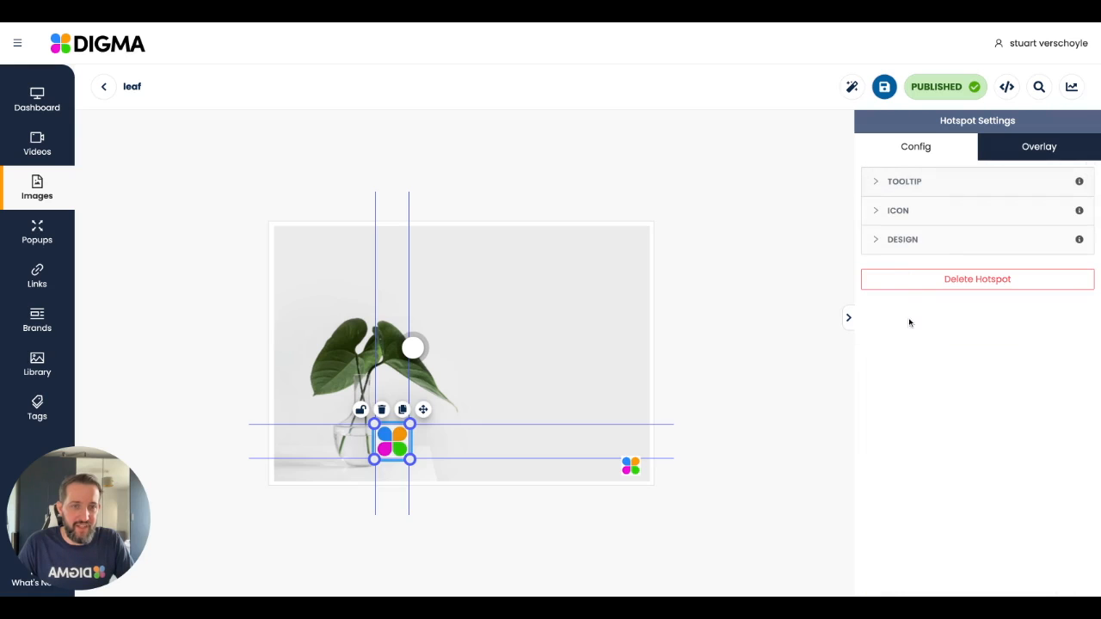
left_click(889, 240)
scroll(941, 386, "down", 1)
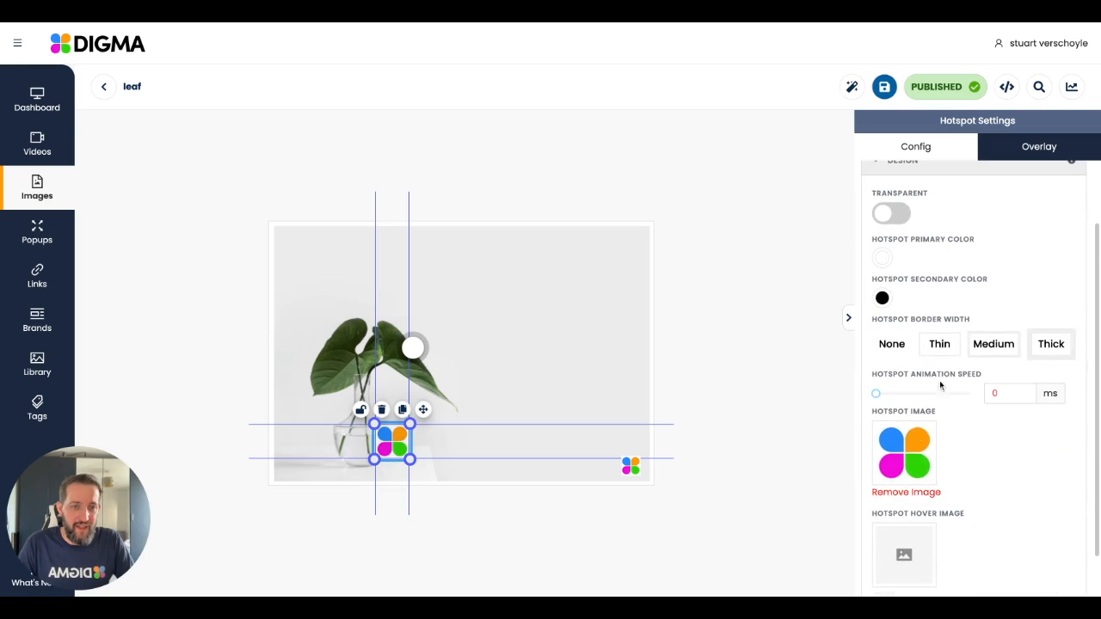
left_click(912, 492)
left_click(979, 458)
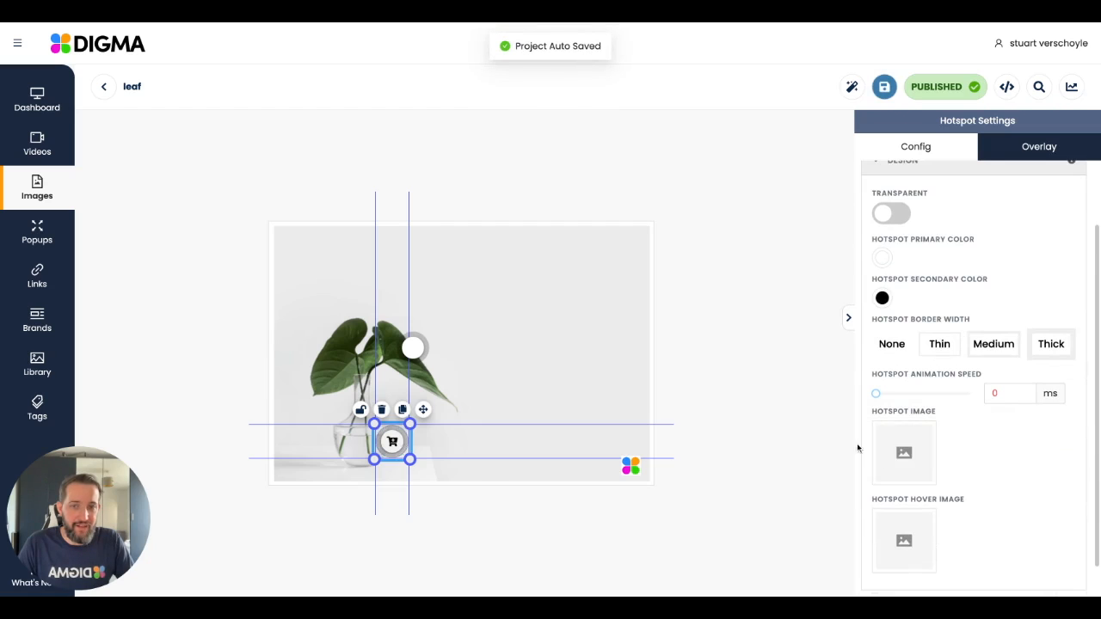
left_click(813, 427)
mouse_move(401, 443)
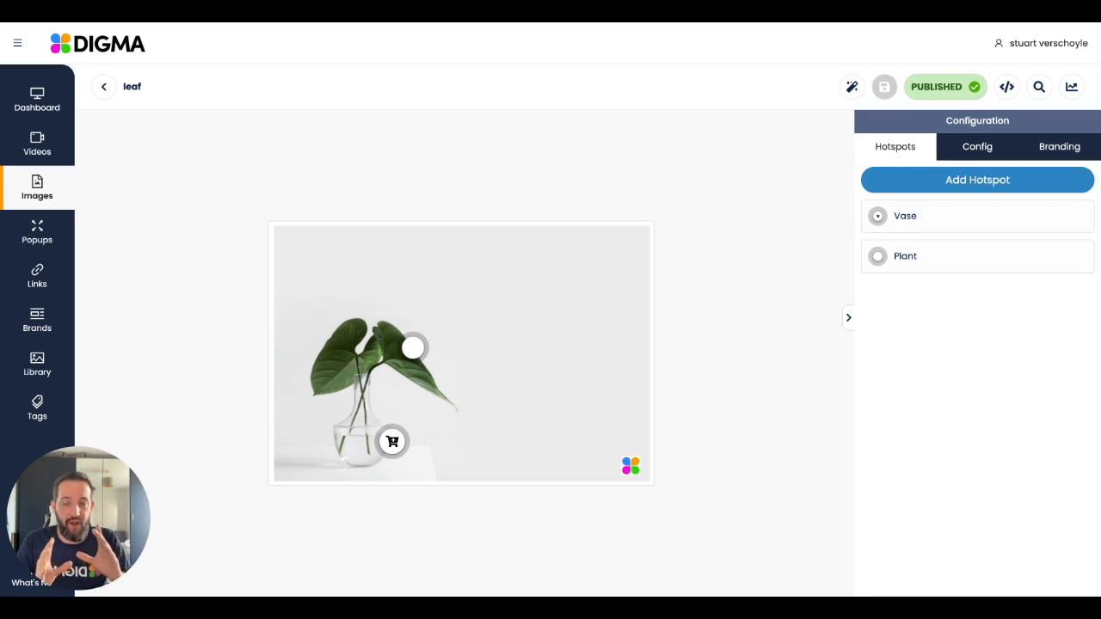
Step: Enable an overlay for the Vase hotspot and apply the Two Column (Even) template to it
left_click(956, 216)
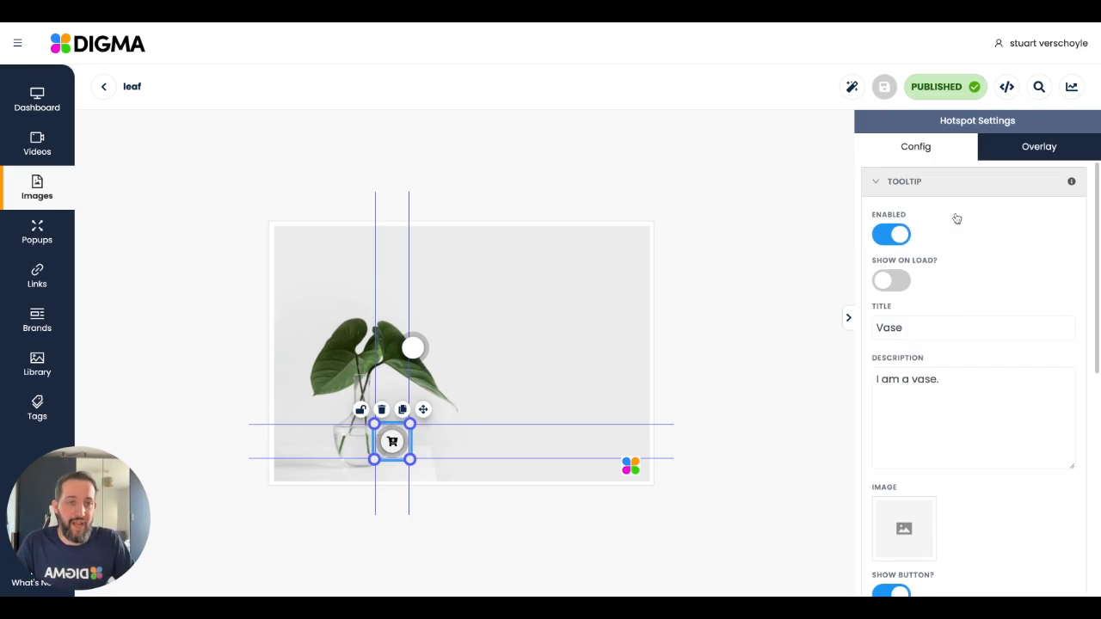
left_click(1050, 152)
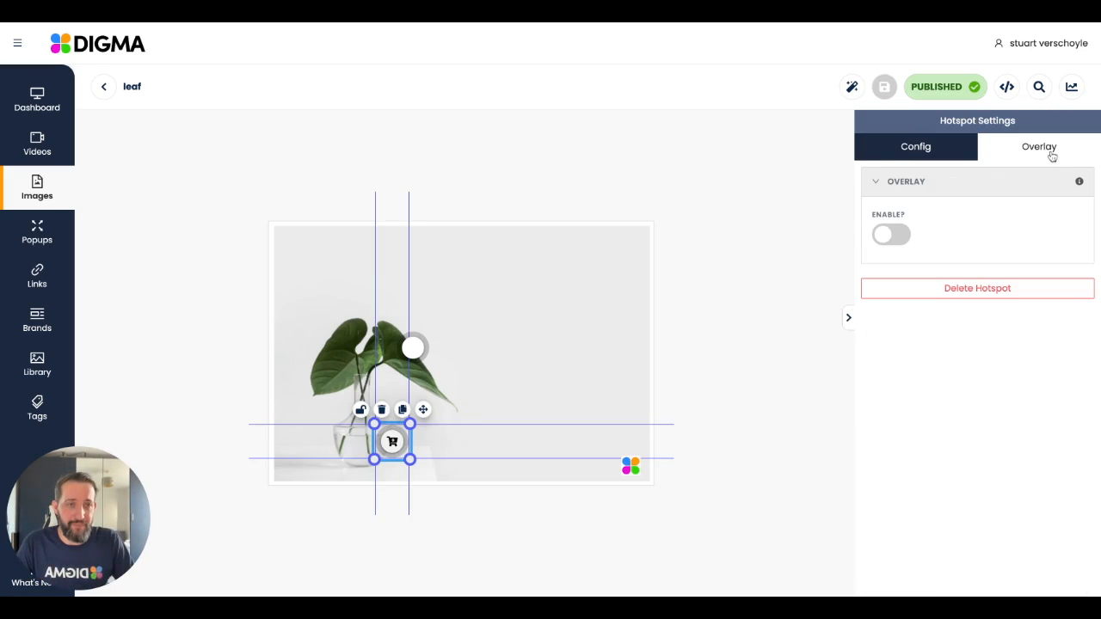
left_click(898, 235)
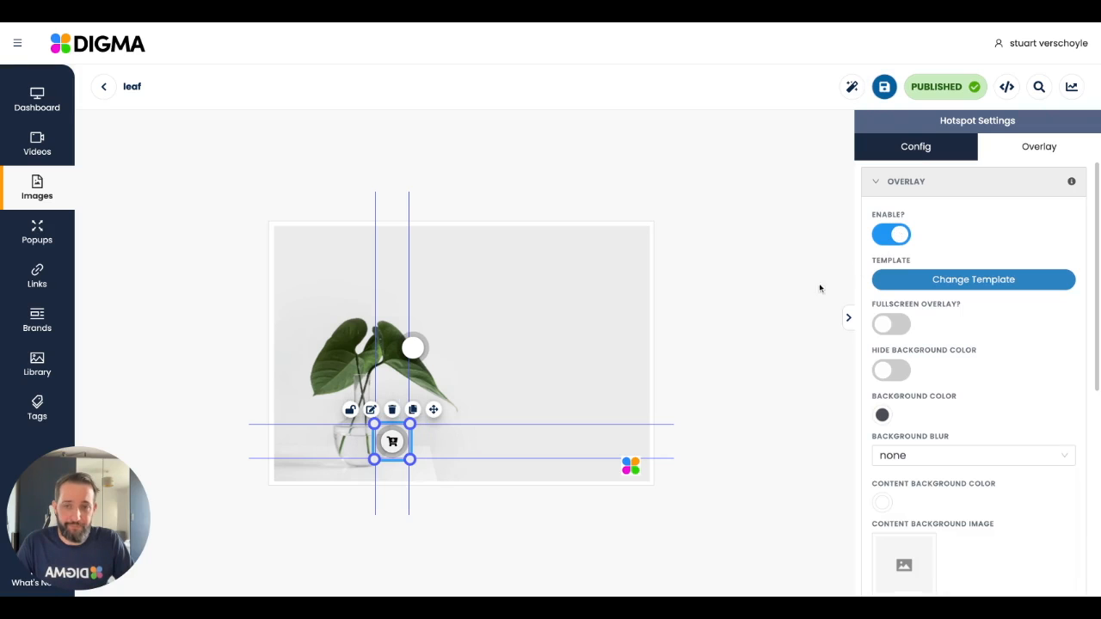
left_click(966, 280)
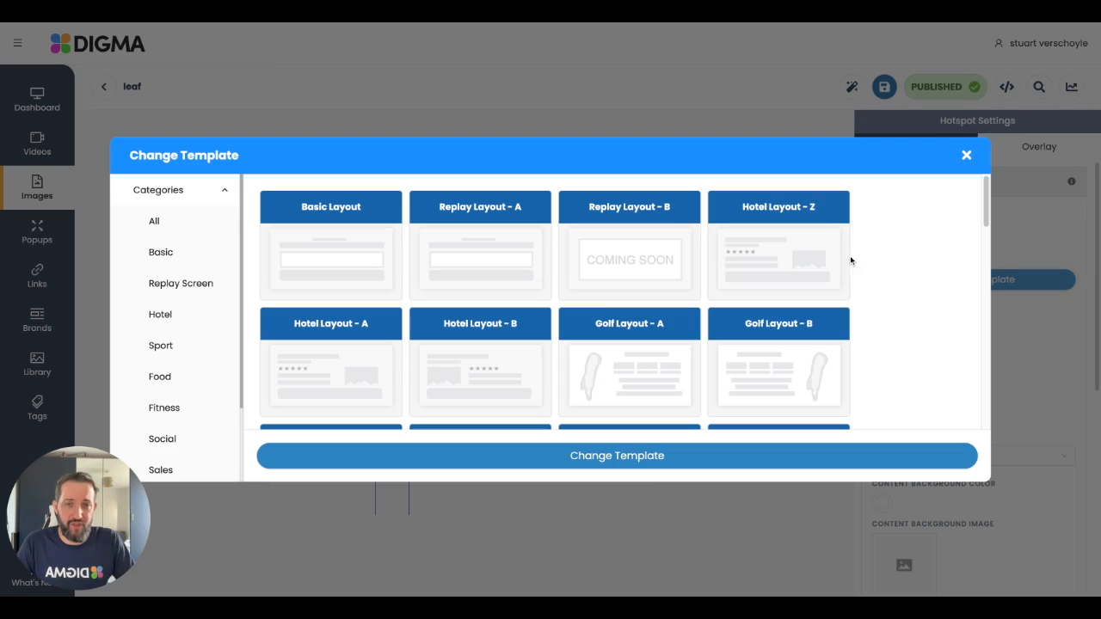
scroll(559, 311, "down", 3)
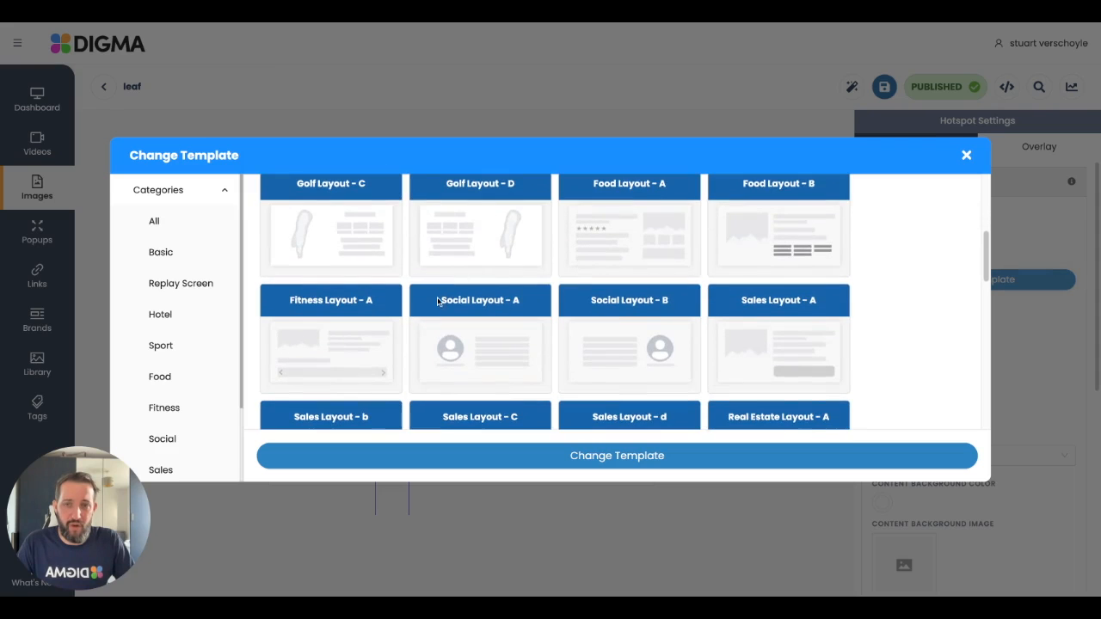
scroll(443, 301, "down", 4)
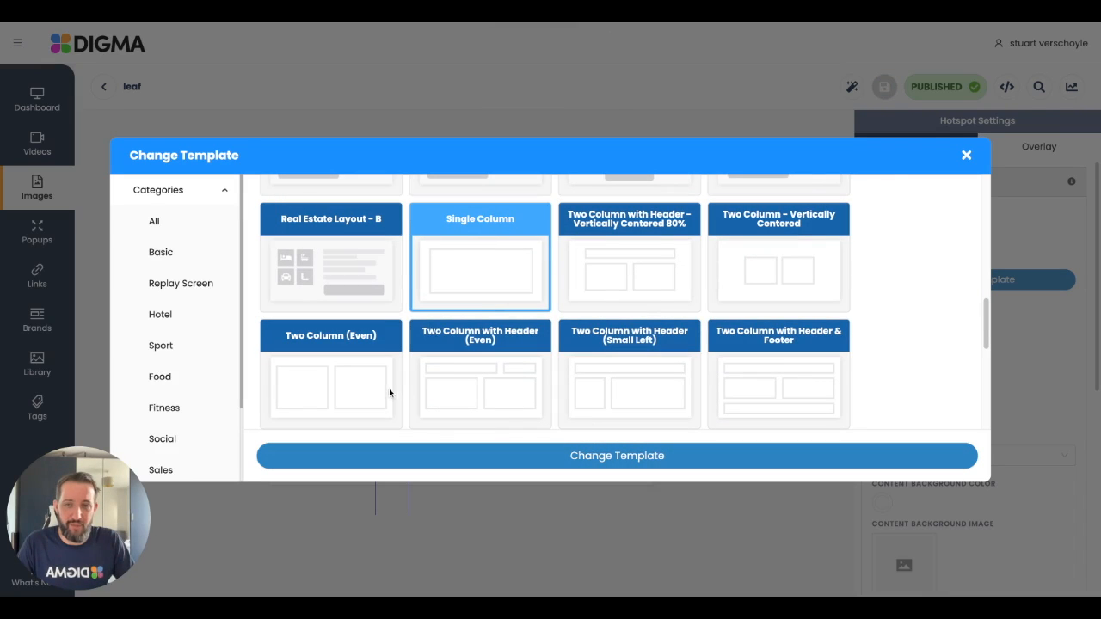
left_click(389, 364)
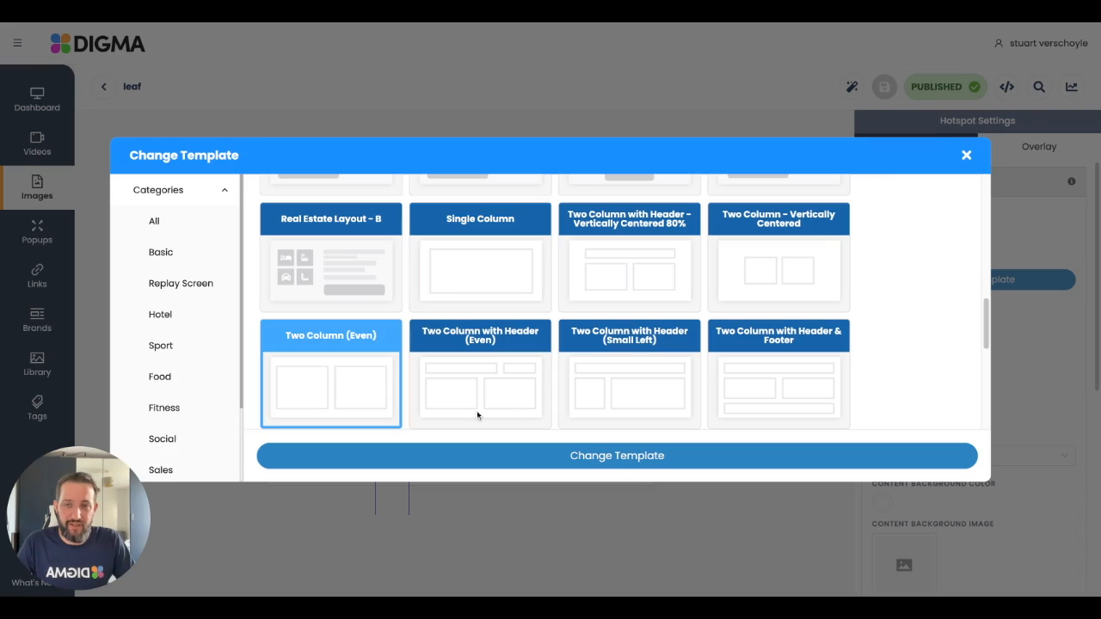
left_click(614, 463)
Step: Preview the Vase hotspot's tooltip, open its overlay and turn on the fullscreen overlay setting
left_click(600, 372)
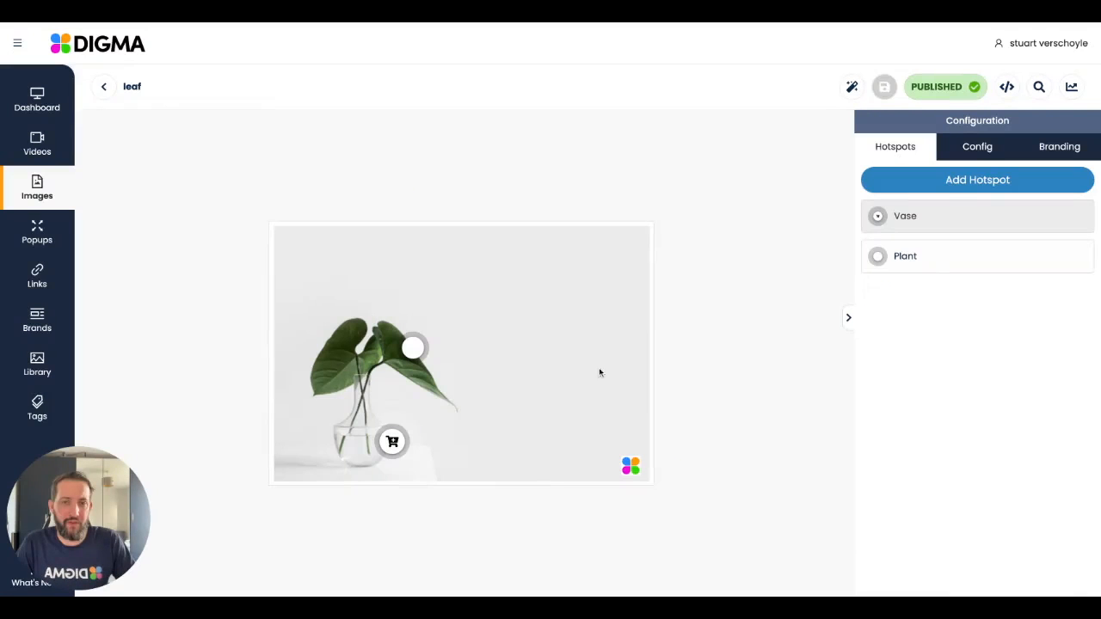
left_click(392, 443)
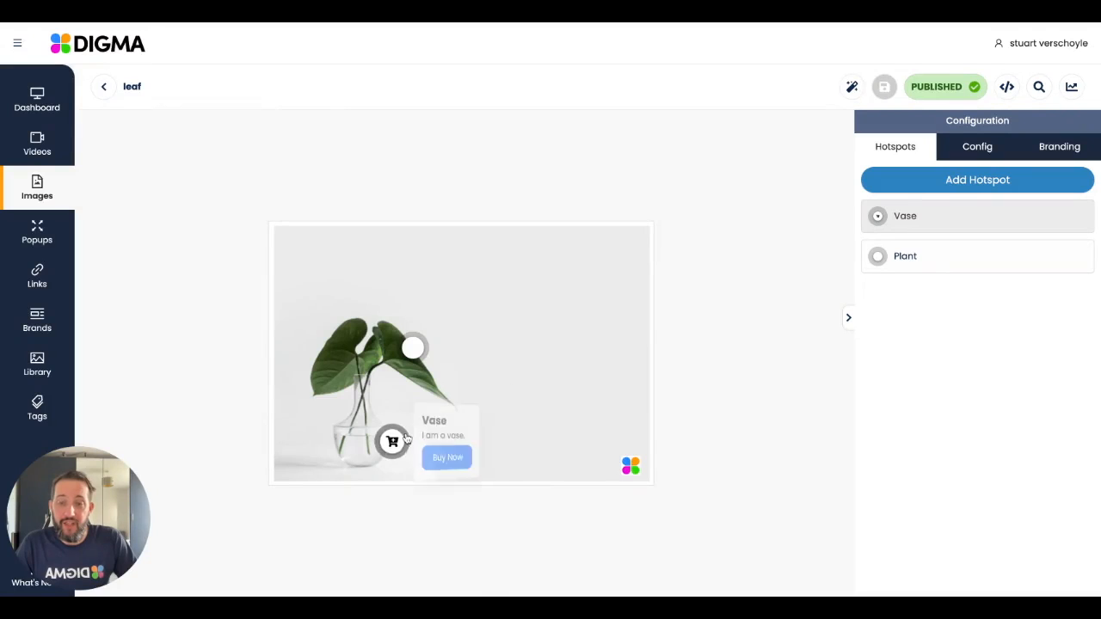
left_click(392, 442)
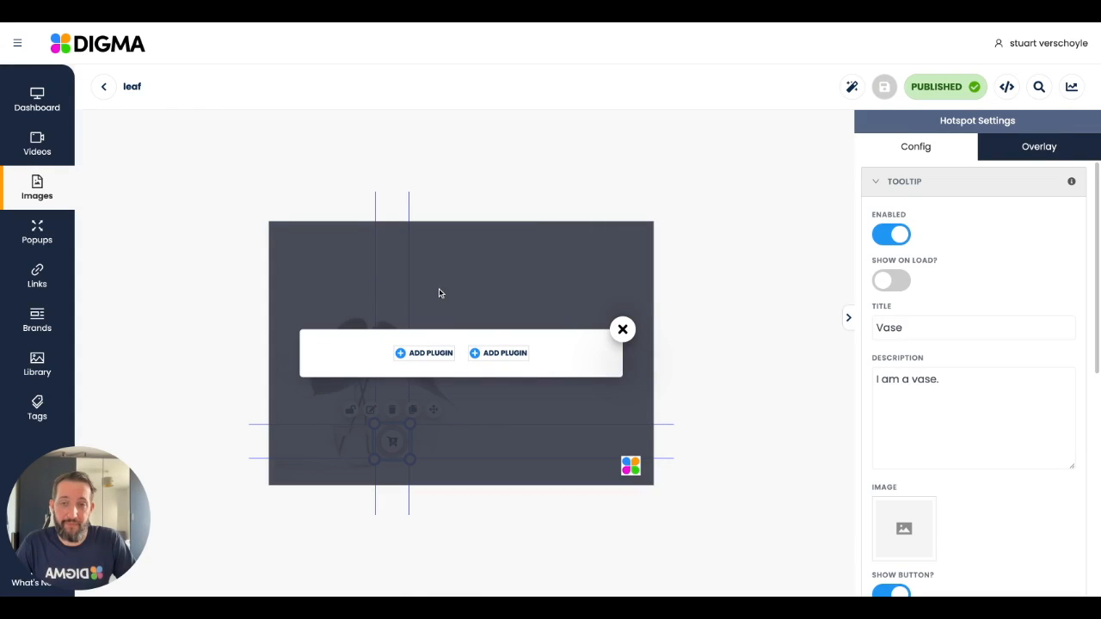
left_click(1025, 157)
left_click(892, 324)
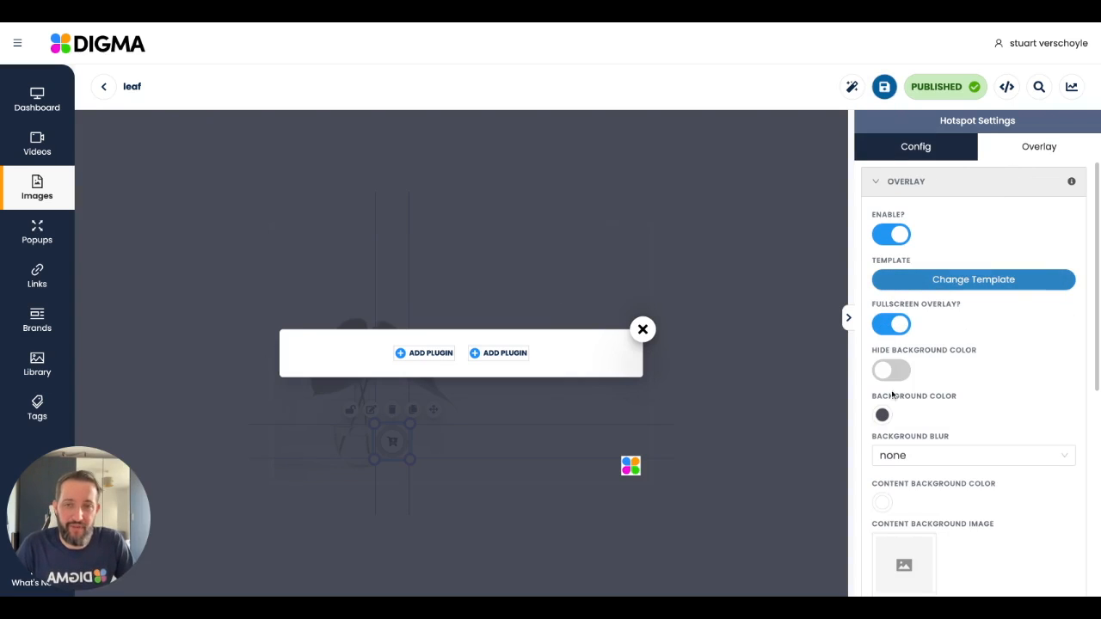
Step: Toggle hiding the overlay's background color on and off, then set the background color to a strong blue (RGB 2, 44, 213)
scroll(962, 349, "down", 2)
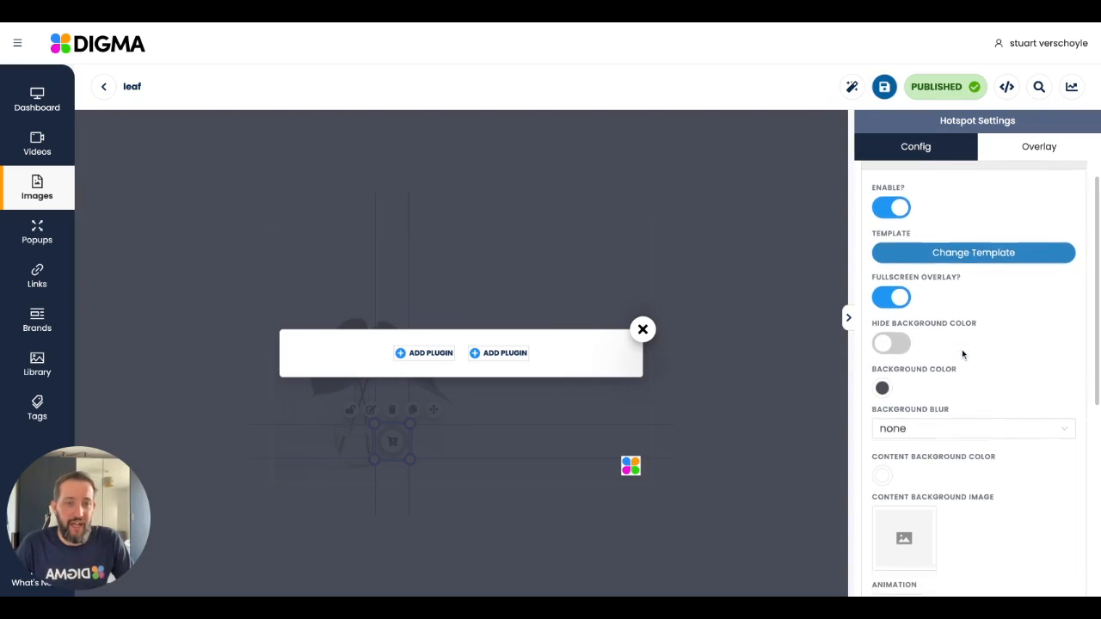
left_click(905, 263)
left_click(905, 263)
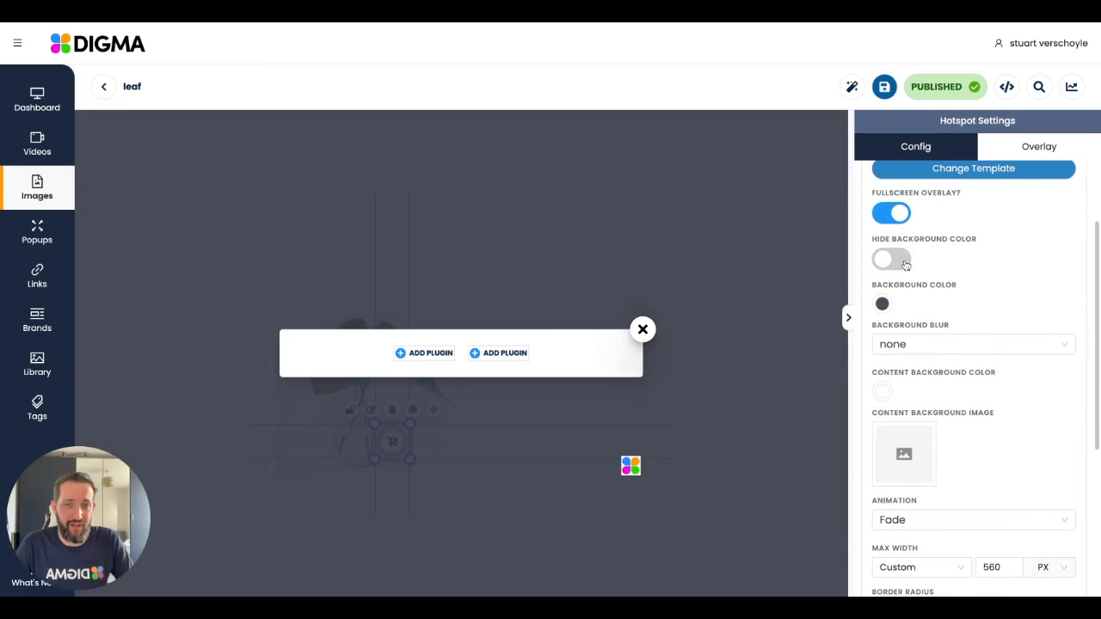
left_click(885, 307)
left_click_drag(918, 339, 1007, 341)
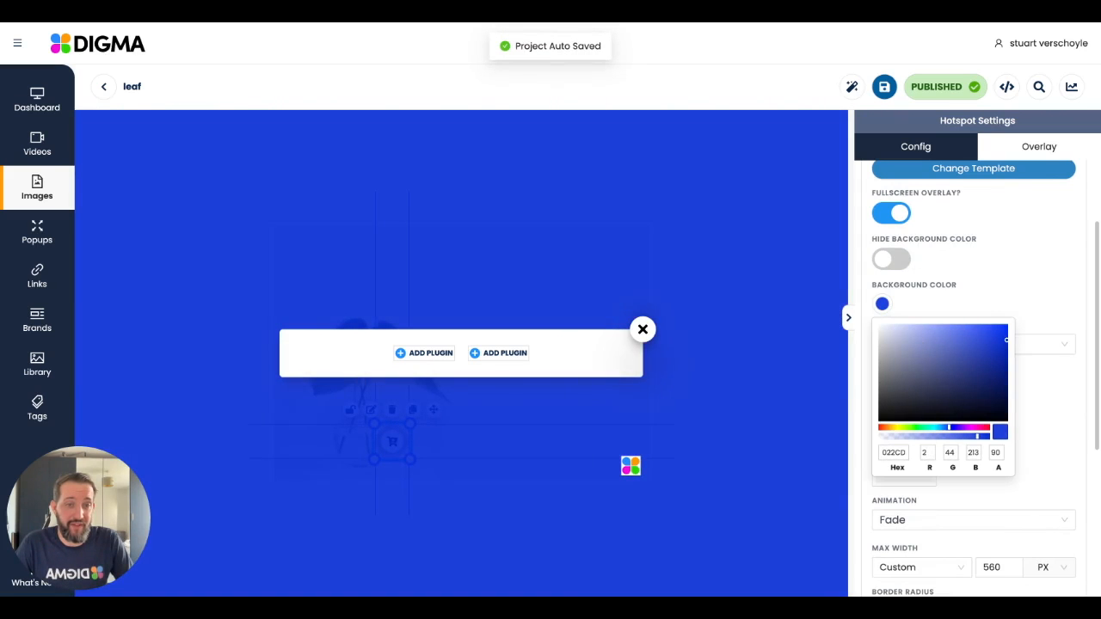
left_click(987, 290)
Step: Set the overlay's background blur to medium and hide its background color
scroll(984, 292, "down", 3)
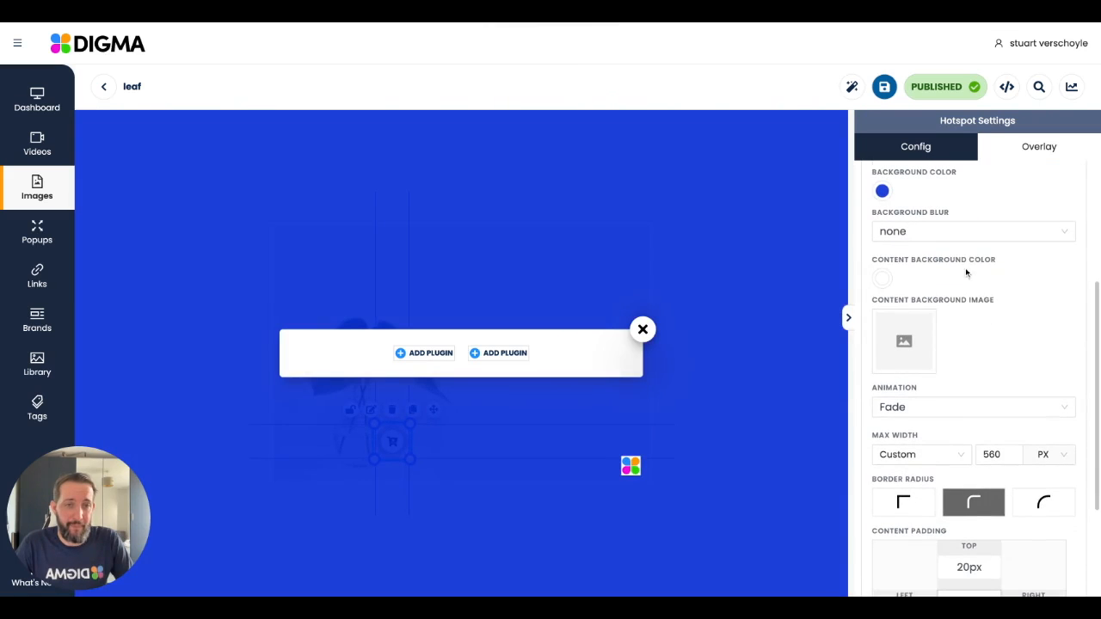
left_click(958, 240)
left_click(951, 297)
scroll(933, 236, "up", 1)
left_click(904, 216)
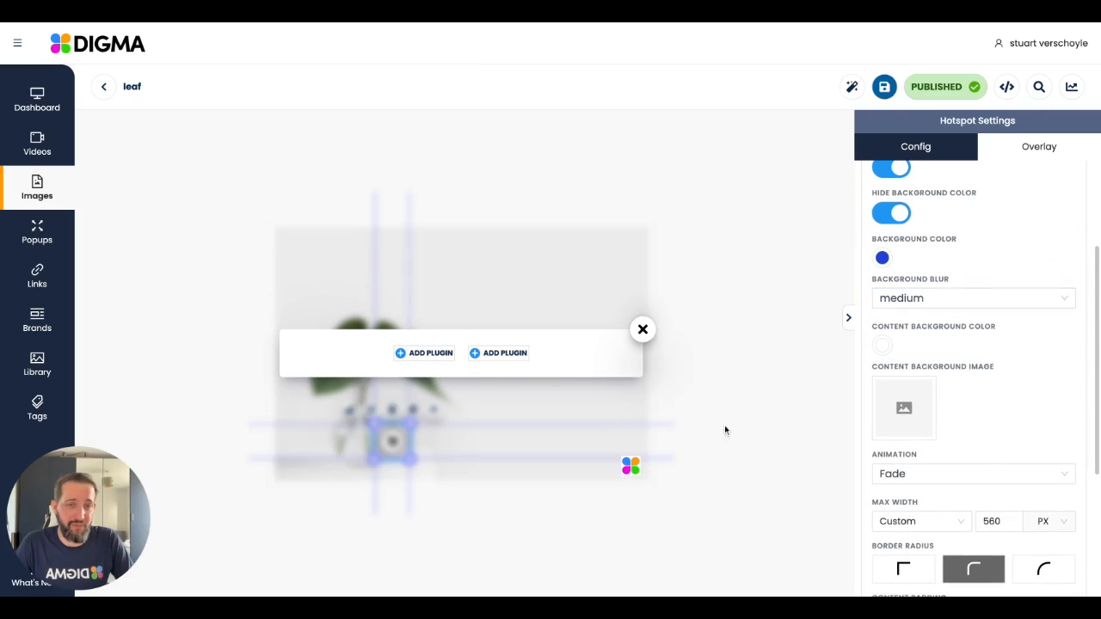
Step: Try the square and slightly rounded corners for the overlay, then apply the most rounded border radius
scroll(1048, 333, "down", 3)
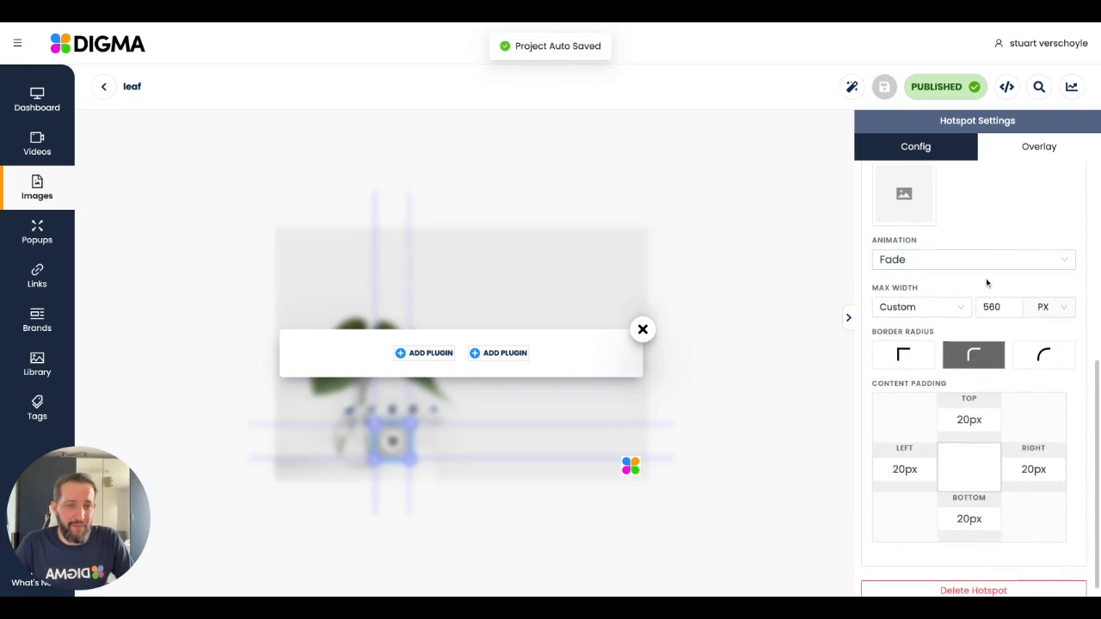
scroll(987, 283, "down", 1)
left_click(909, 351)
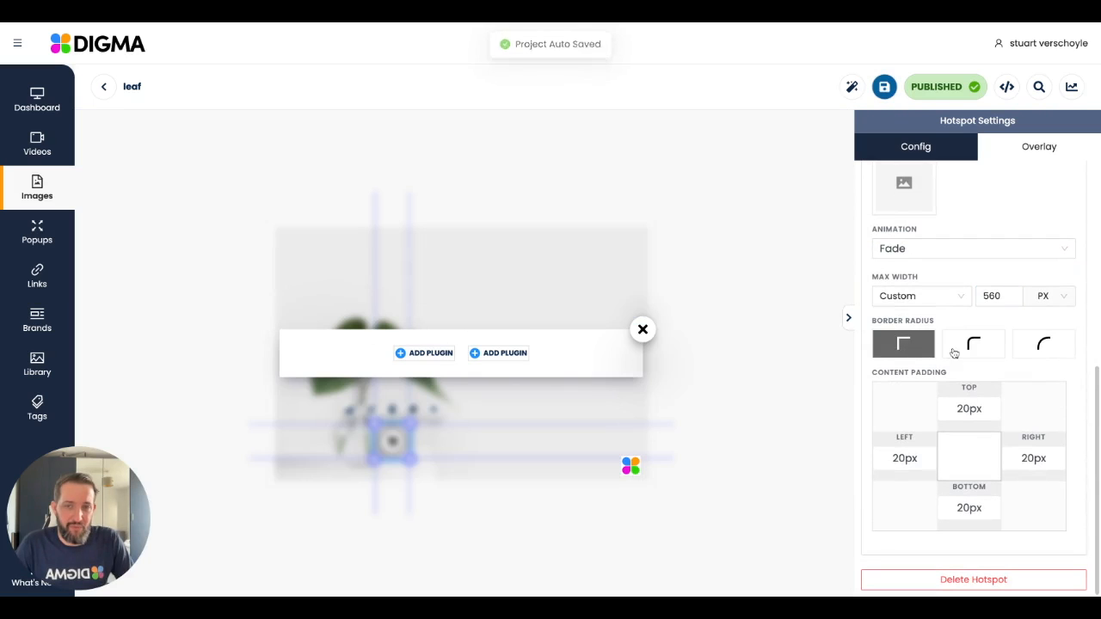
left_click(953, 353)
left_click(1035, 348)
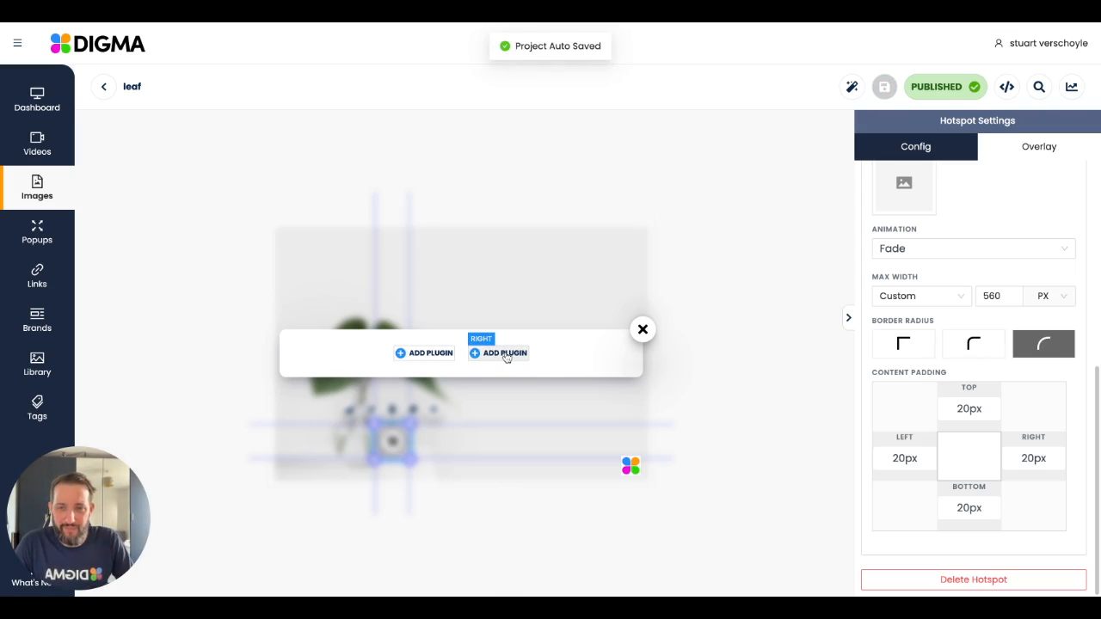
Step: Add a Big Title heading to the overlay's right column and set its text to "Vase"
left_click(505, 354)
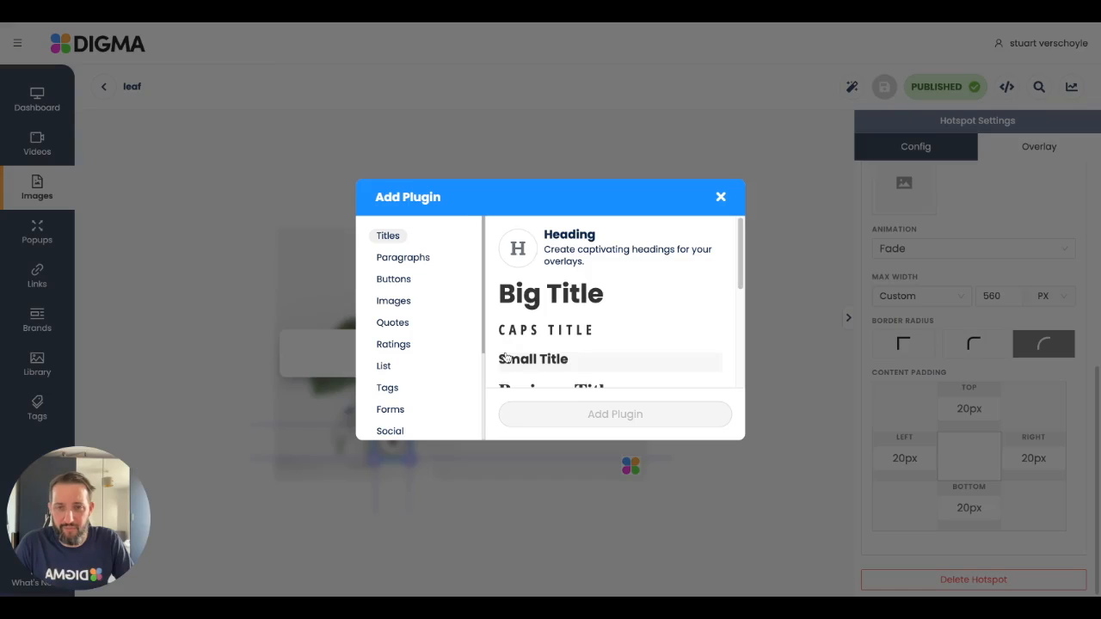
left_click(558, 297)
scroll(576, 346, "down", 2)
scroll(585, 379, "up", 1)
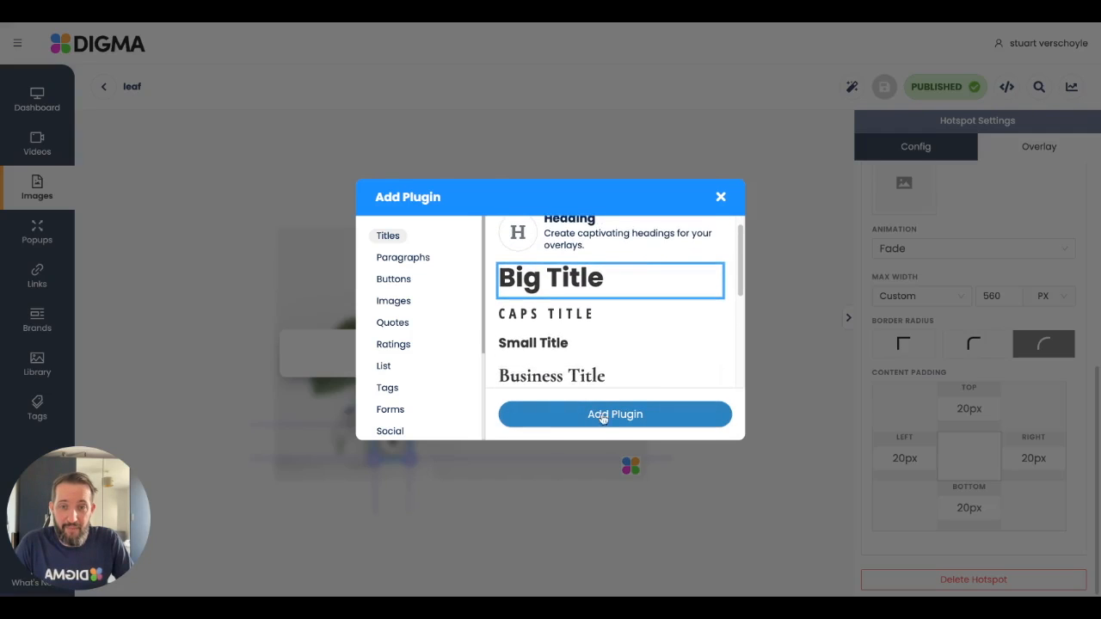
left_click(594, 408)
double_click(939, 231)
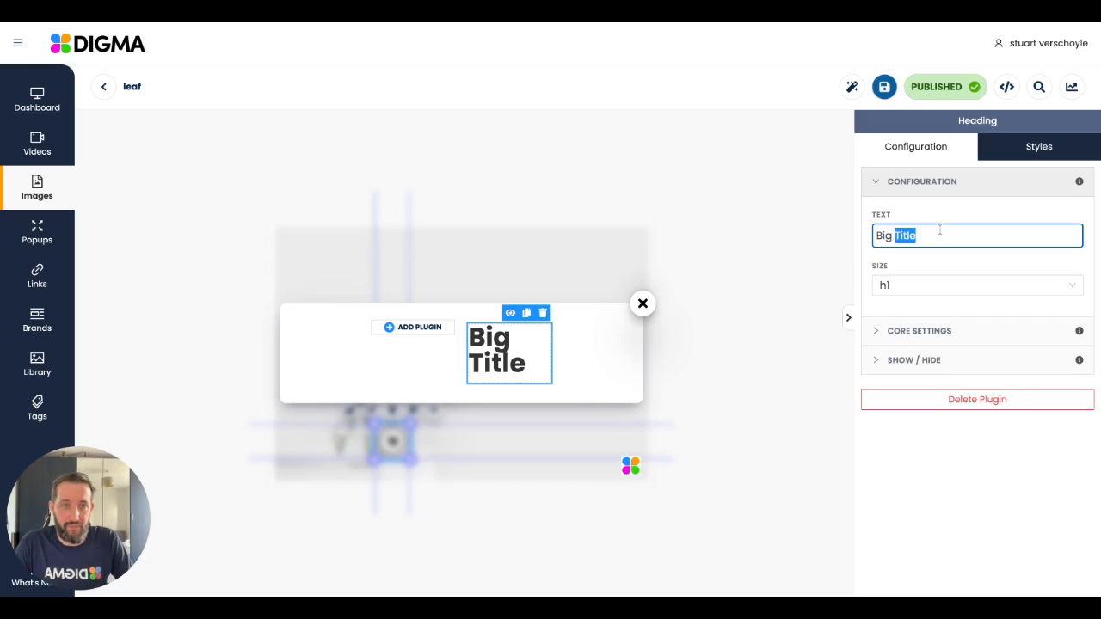
key("ctrl+a")
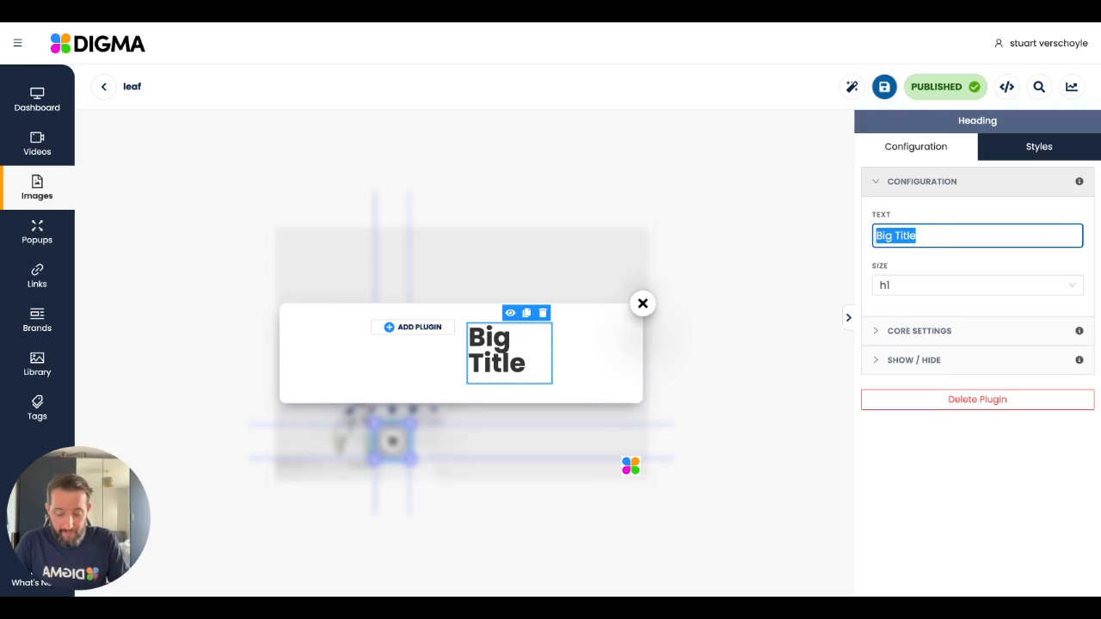
type("Vase")
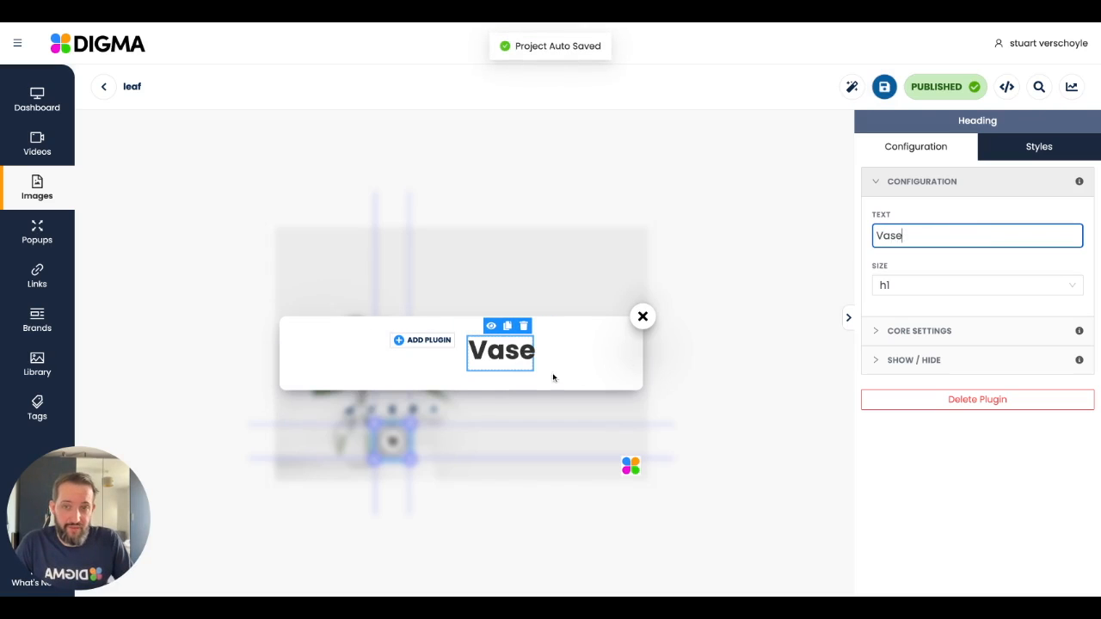
Step: Add the Open Sans paragraph plugin below the Vase heading in the overlay's right column
left_click(510, 379)
left_click(414, 260)
left_click(602, 318)
left_click(585, 414)
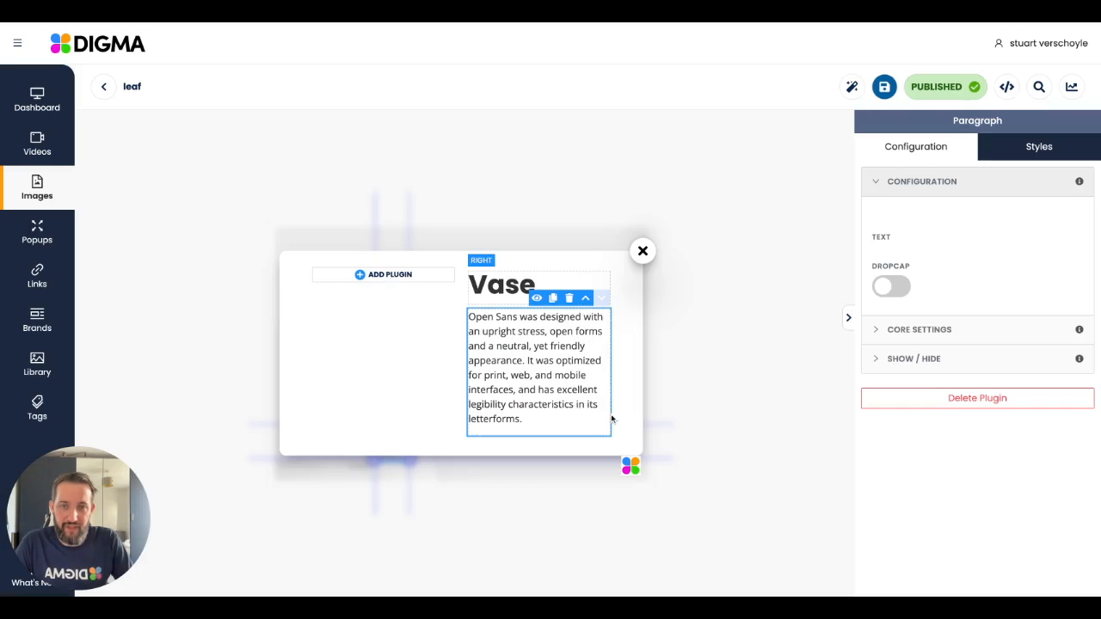
Step: Add the yellow rating stars plugin with "4.9 - (2200 reviews)" to the right column and move it above the paragraph
left_click(555, 441)
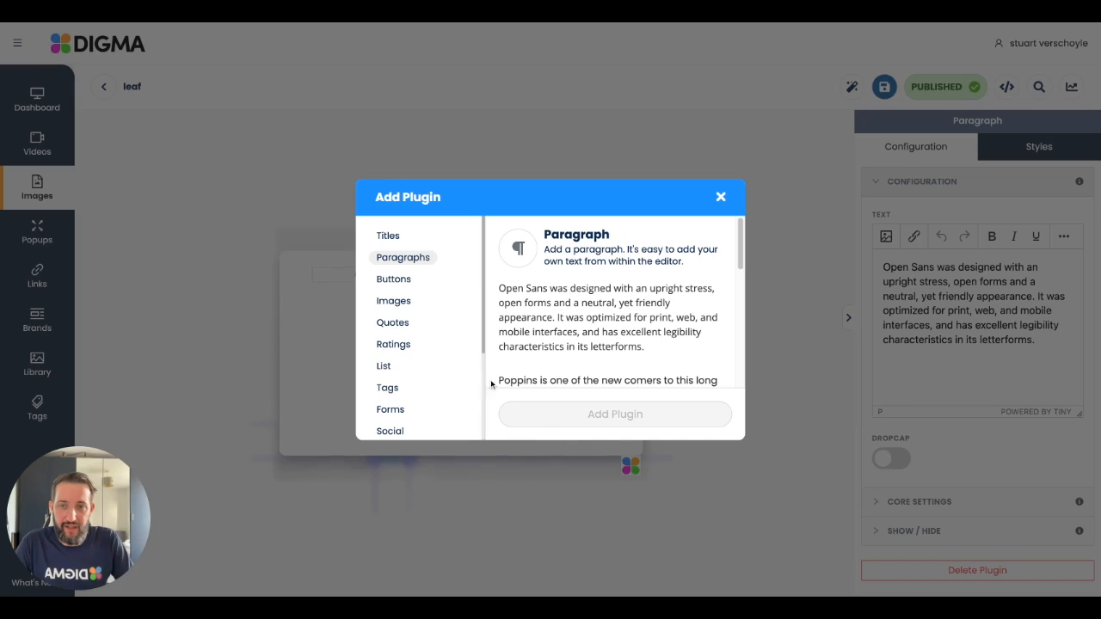
left_click(397, 327)
left_click(587, 381)
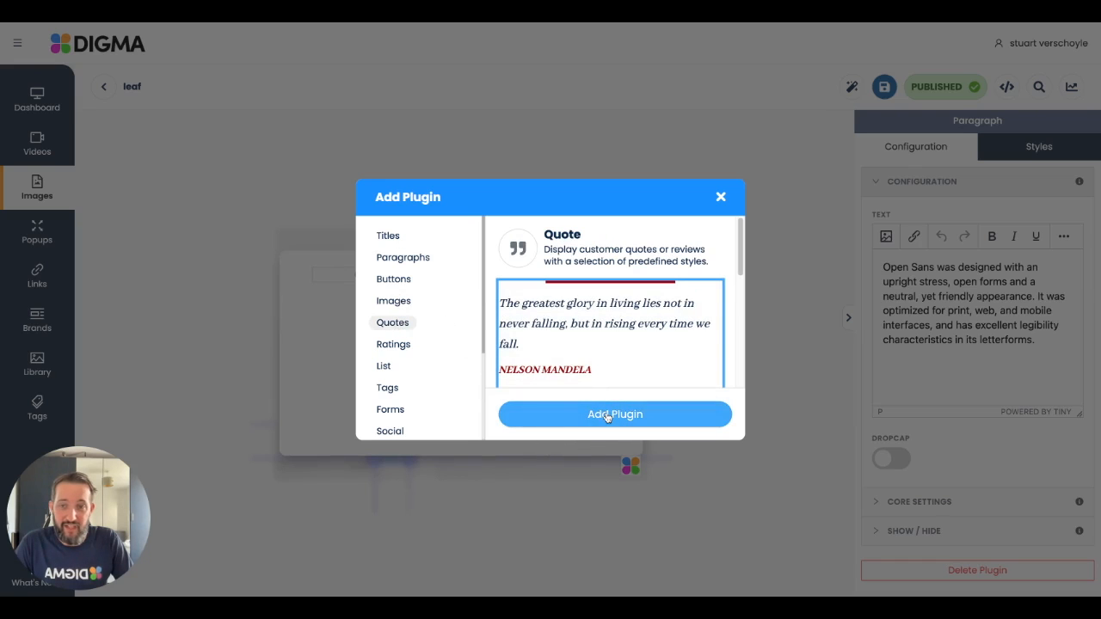
left_click(405, 346)
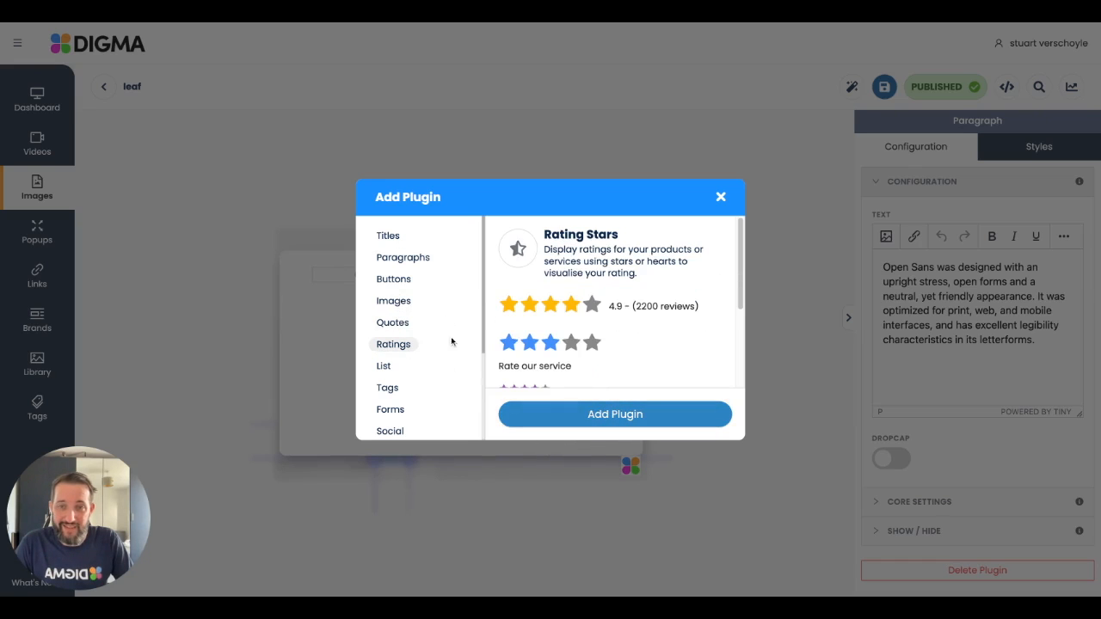
left_click(573, 317)
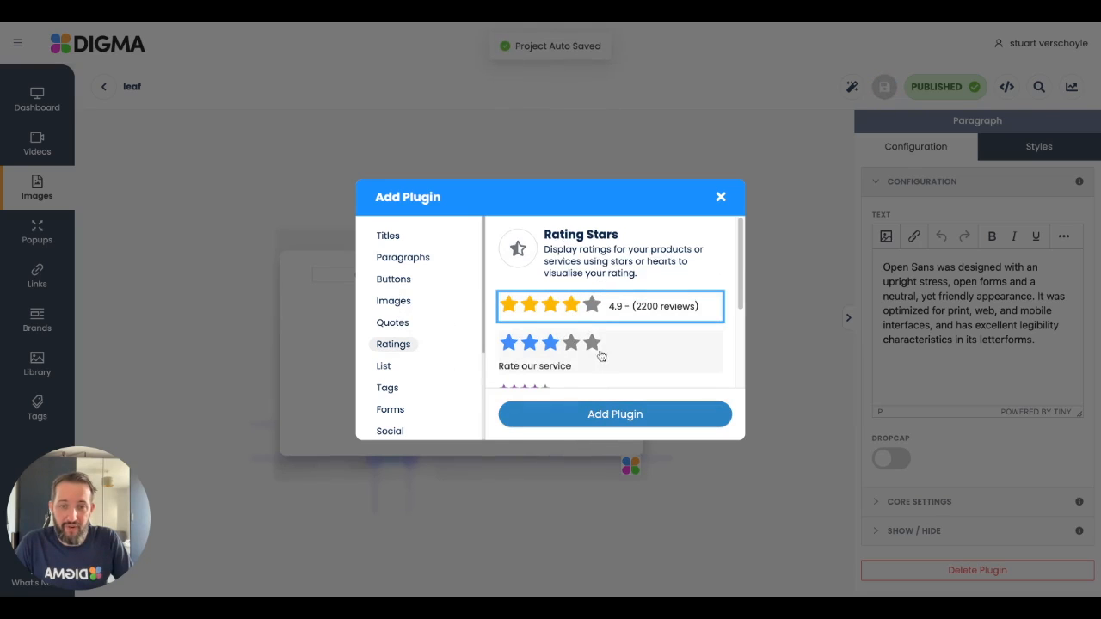
left_click(608, 415)
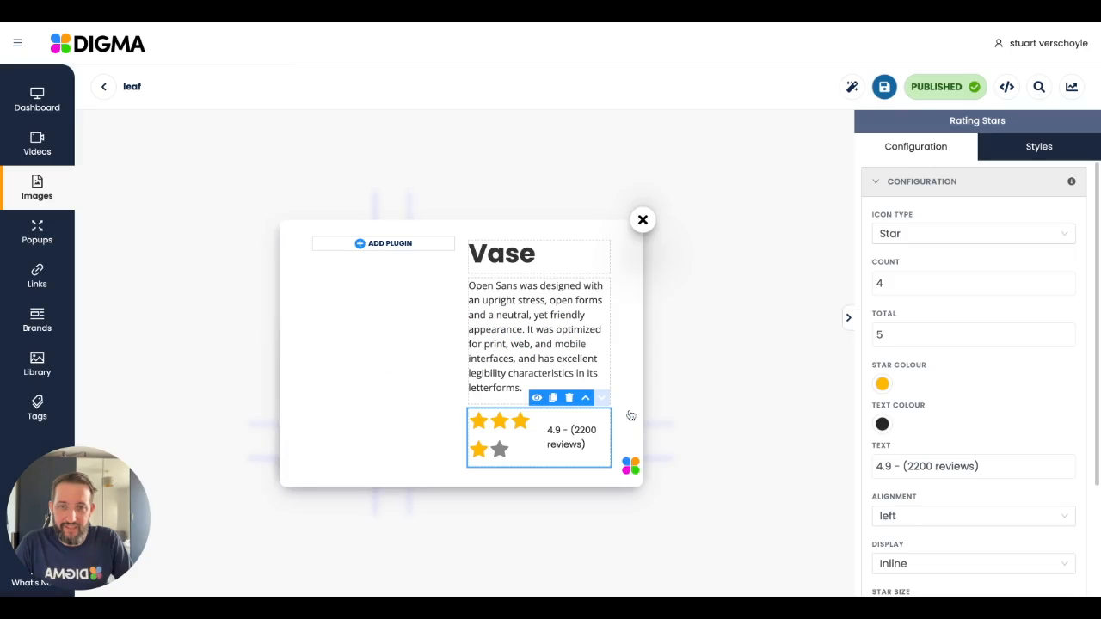
left_click(584, 403)
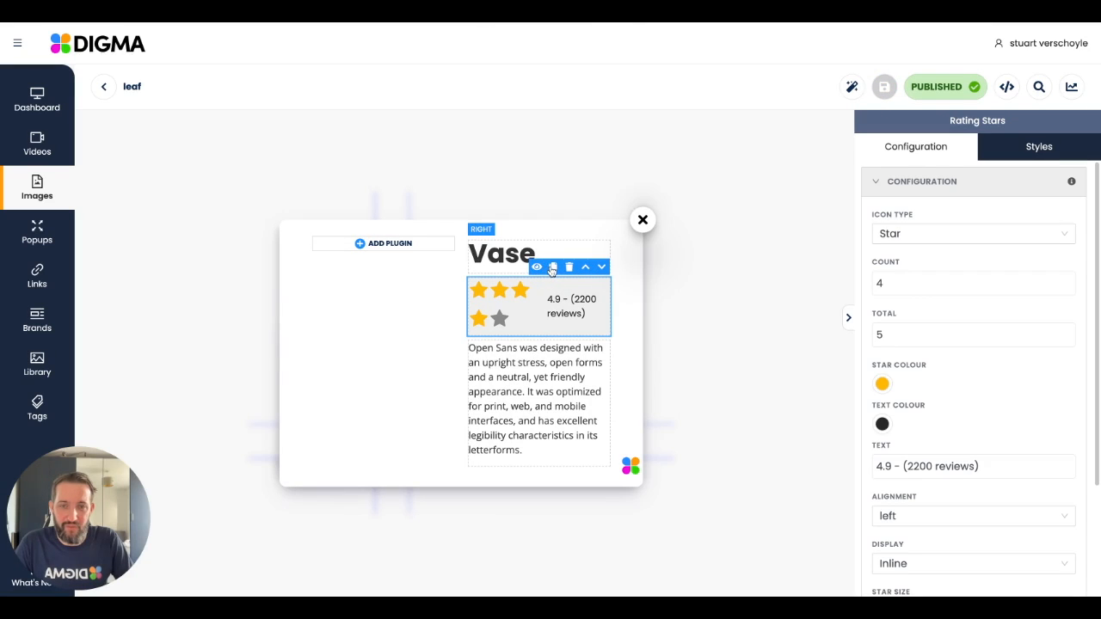
Step: Hide the rating stars plugin in the overlay, then make it visible again
left_click(537, 269)
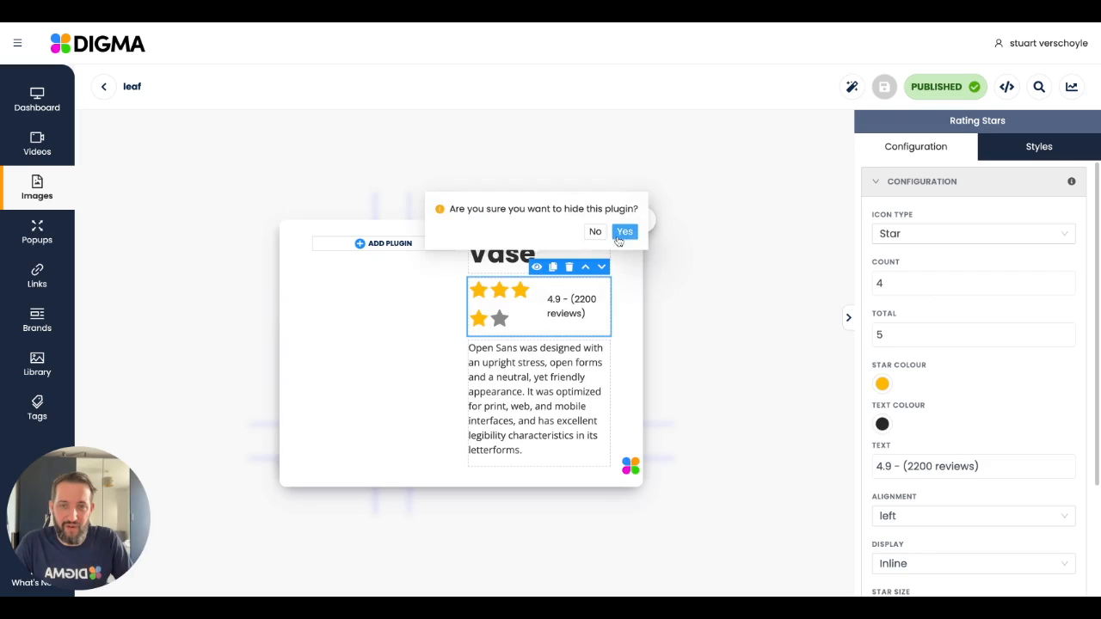
left_click(624, 232)
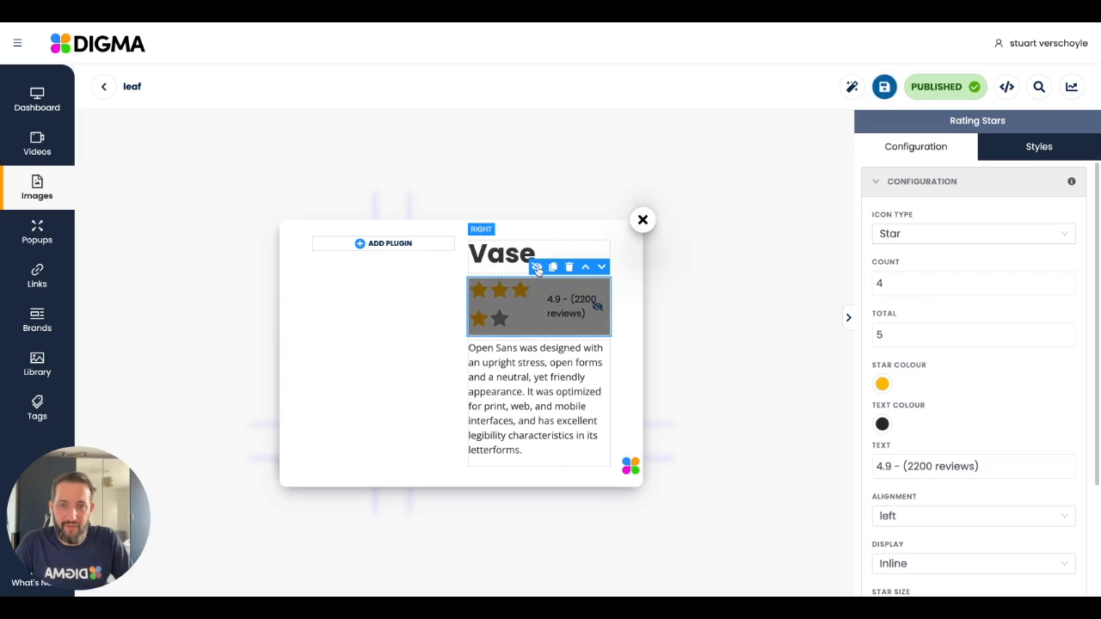
left_click(537, 266)
left_click(625, 238)
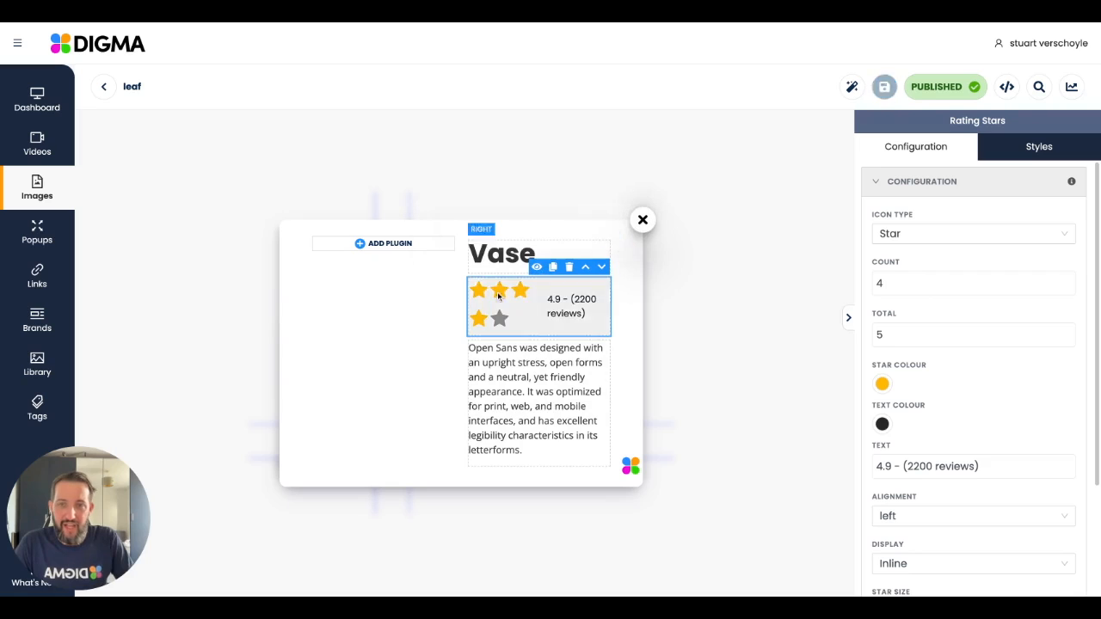
Step: Add the YouTube embed plugin to the left column of the Vase overlay
left_click(385, 247)
scroll(423, 302, "down", 3)
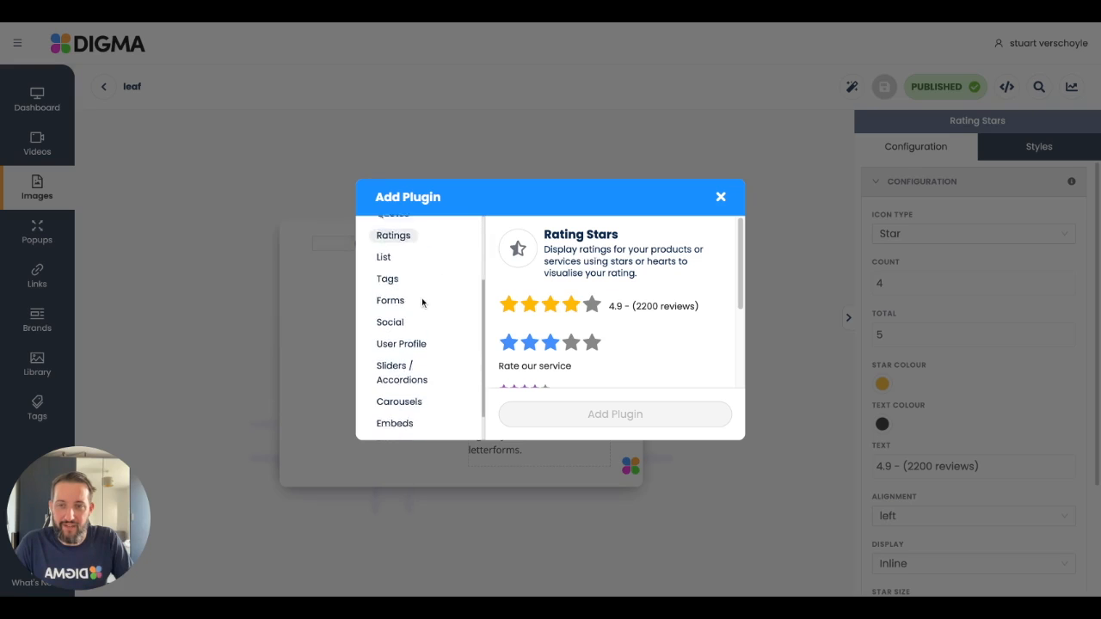
scroll(403, 340, "up", 3)
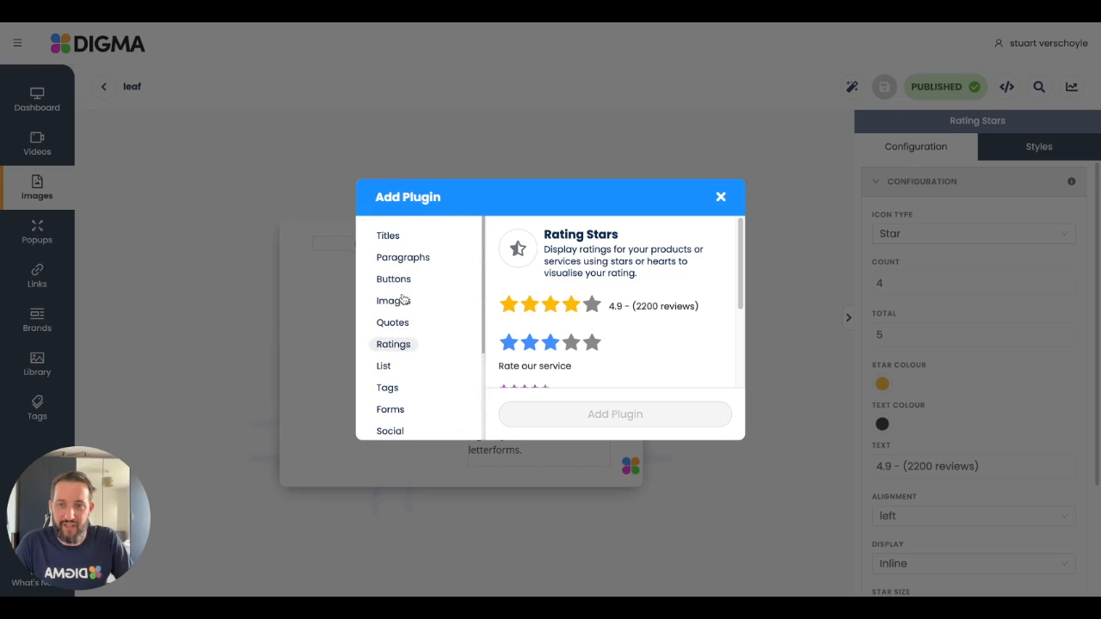
left_click(402, 300)
scroll(402, 322, "down", 3)
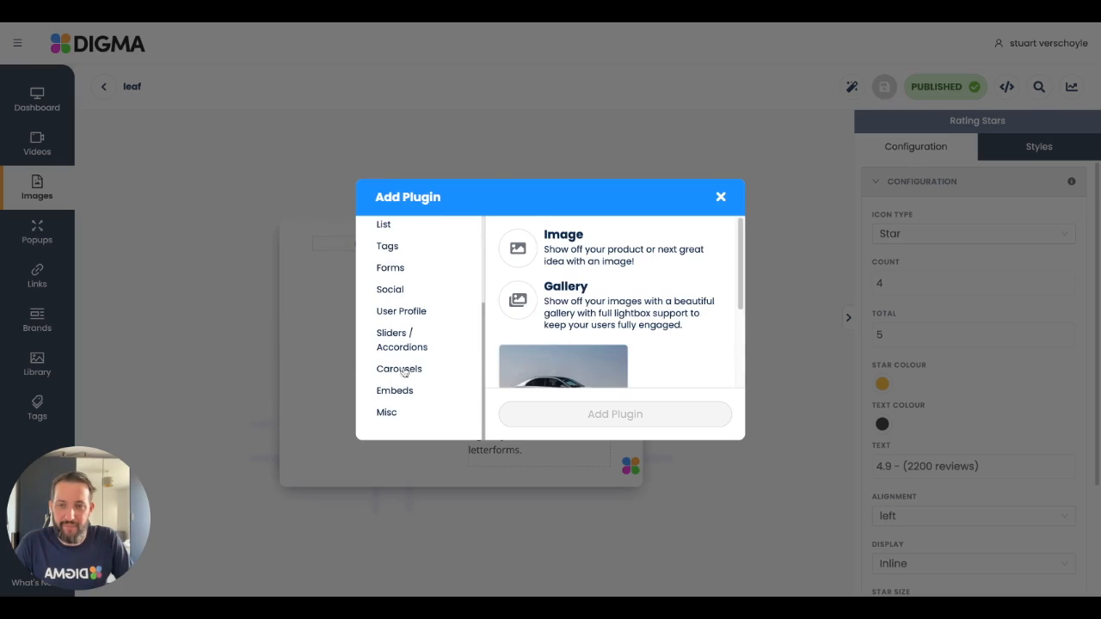
left_click(398, 391)
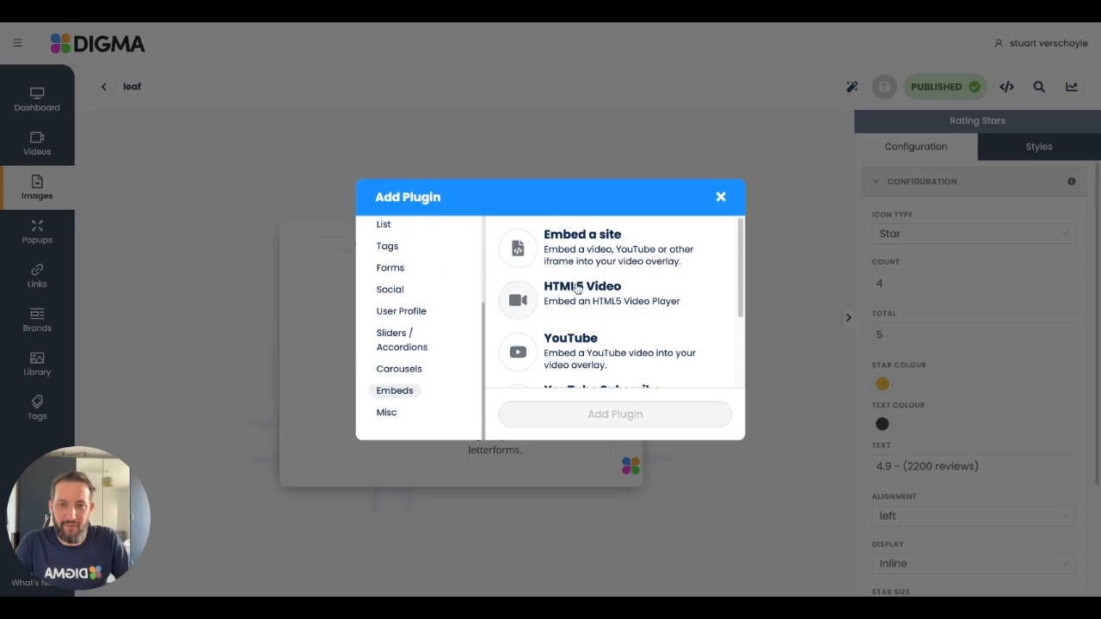
left_click(568, 352)
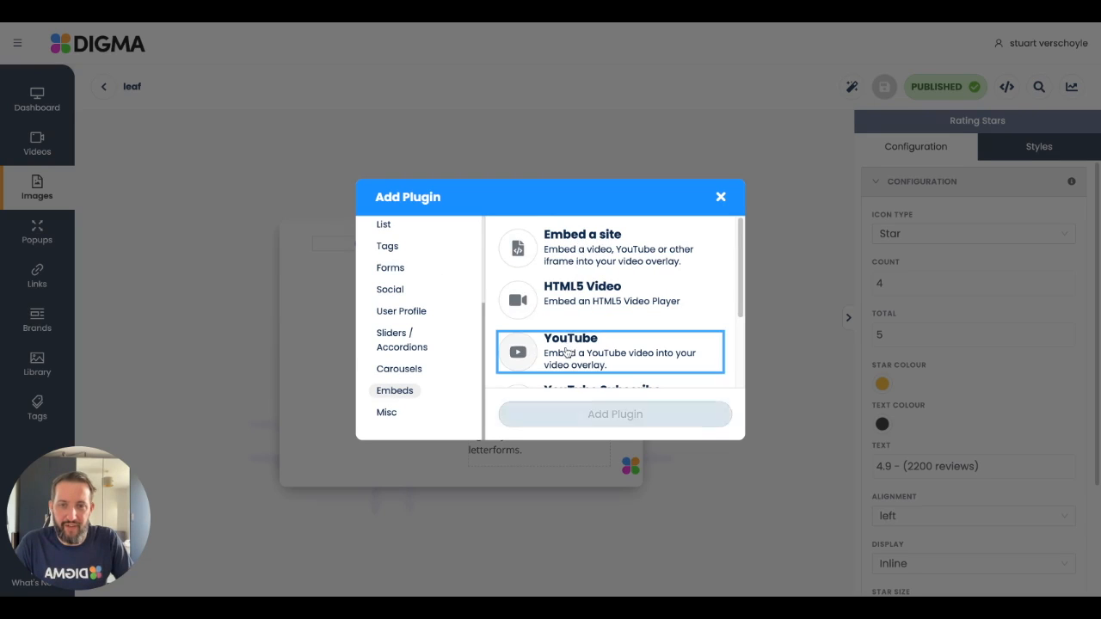
left_click(598, 416)
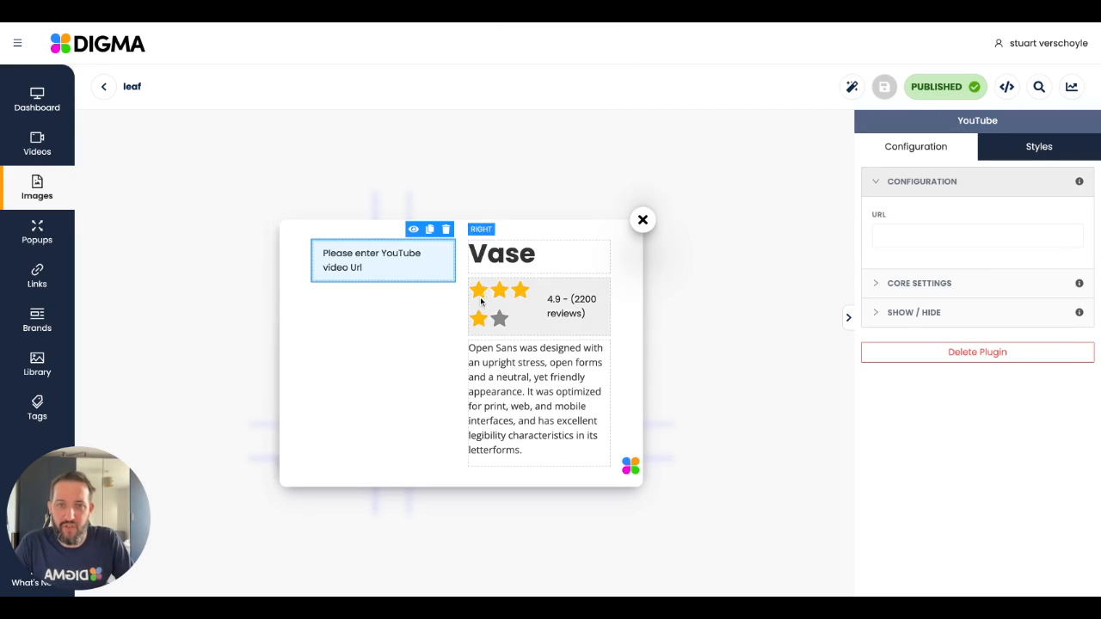
left_click(940, 239)
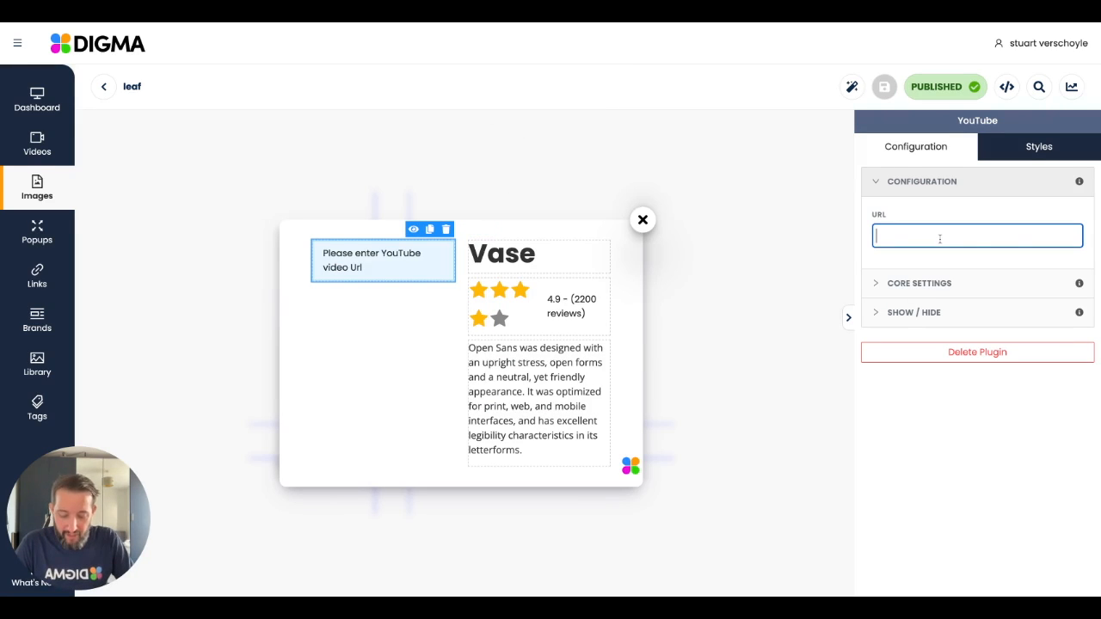
type("https://youtu.be/aIpz-ulvzBU")
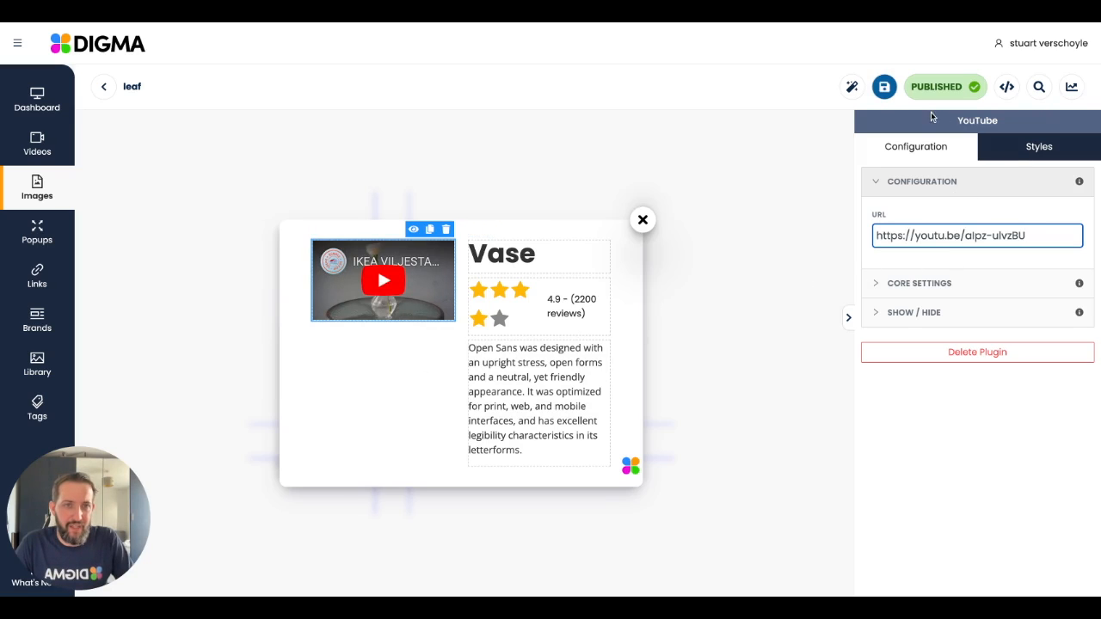
left_click(885, 87)
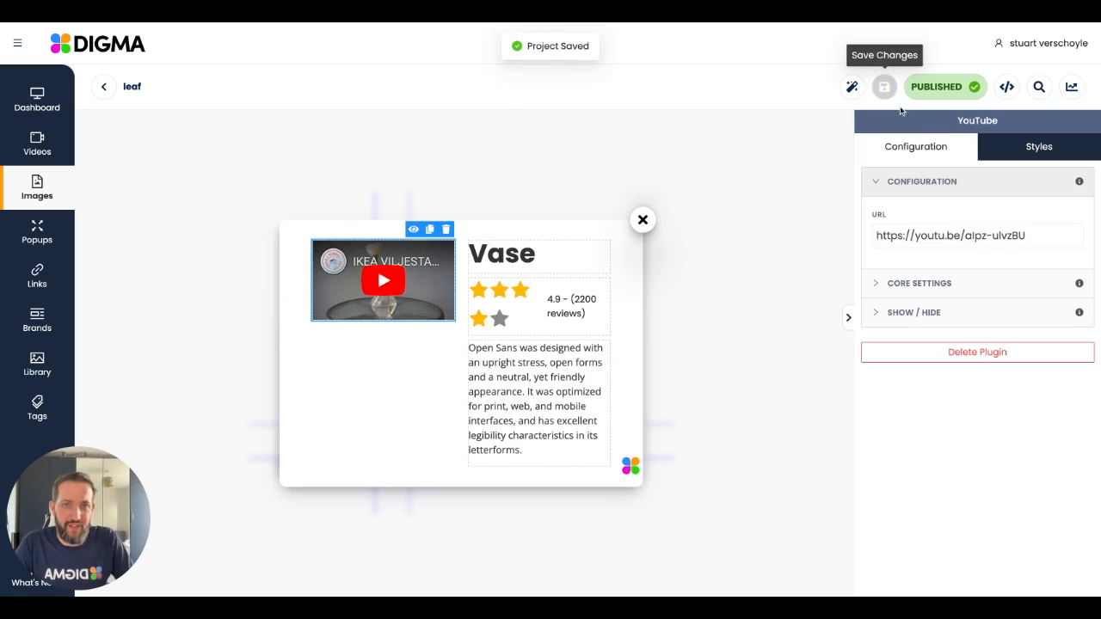
Step: Close the Vase overlay and copy the leaf image's embed script to the clipboard
left_click(721, 238)
left_click(1007, 87)
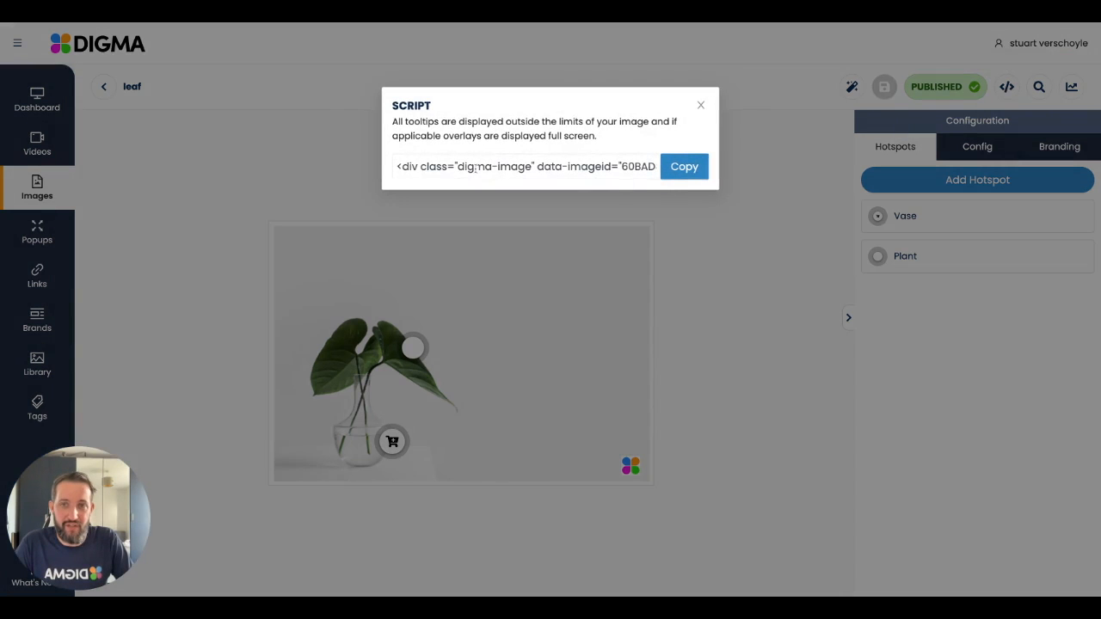
left_click(675, 174)
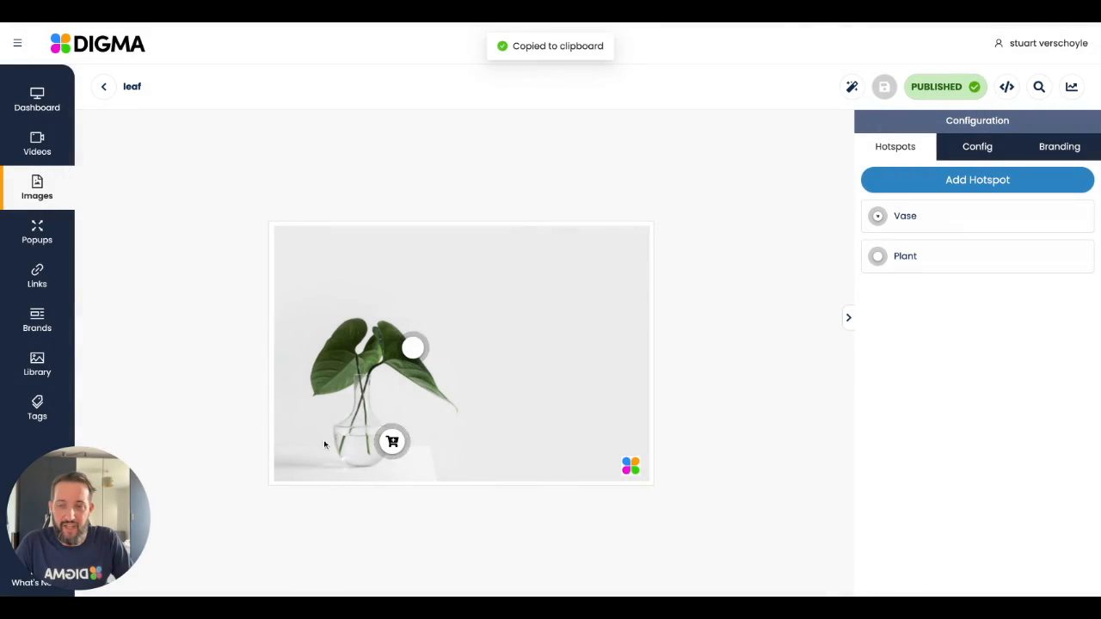